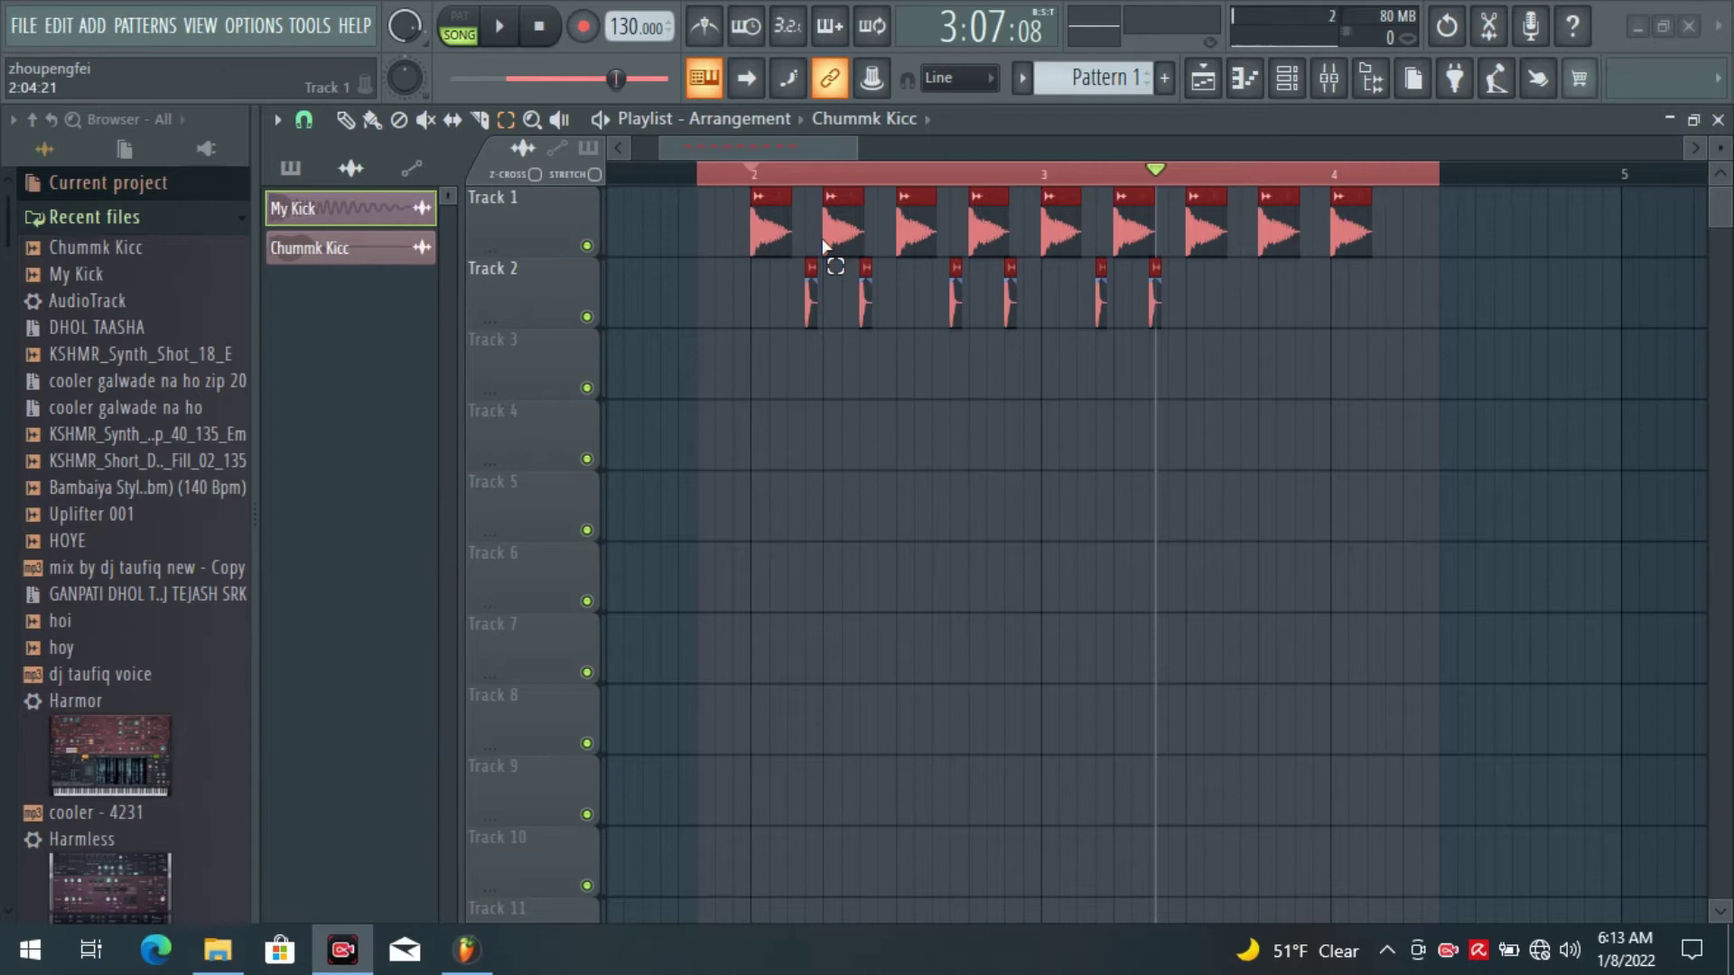
# Delete all the existing My Kick and Chummk Kicc clips from Tracks 1 and 2 of the playlist.
pyautogui.click(950, 183)
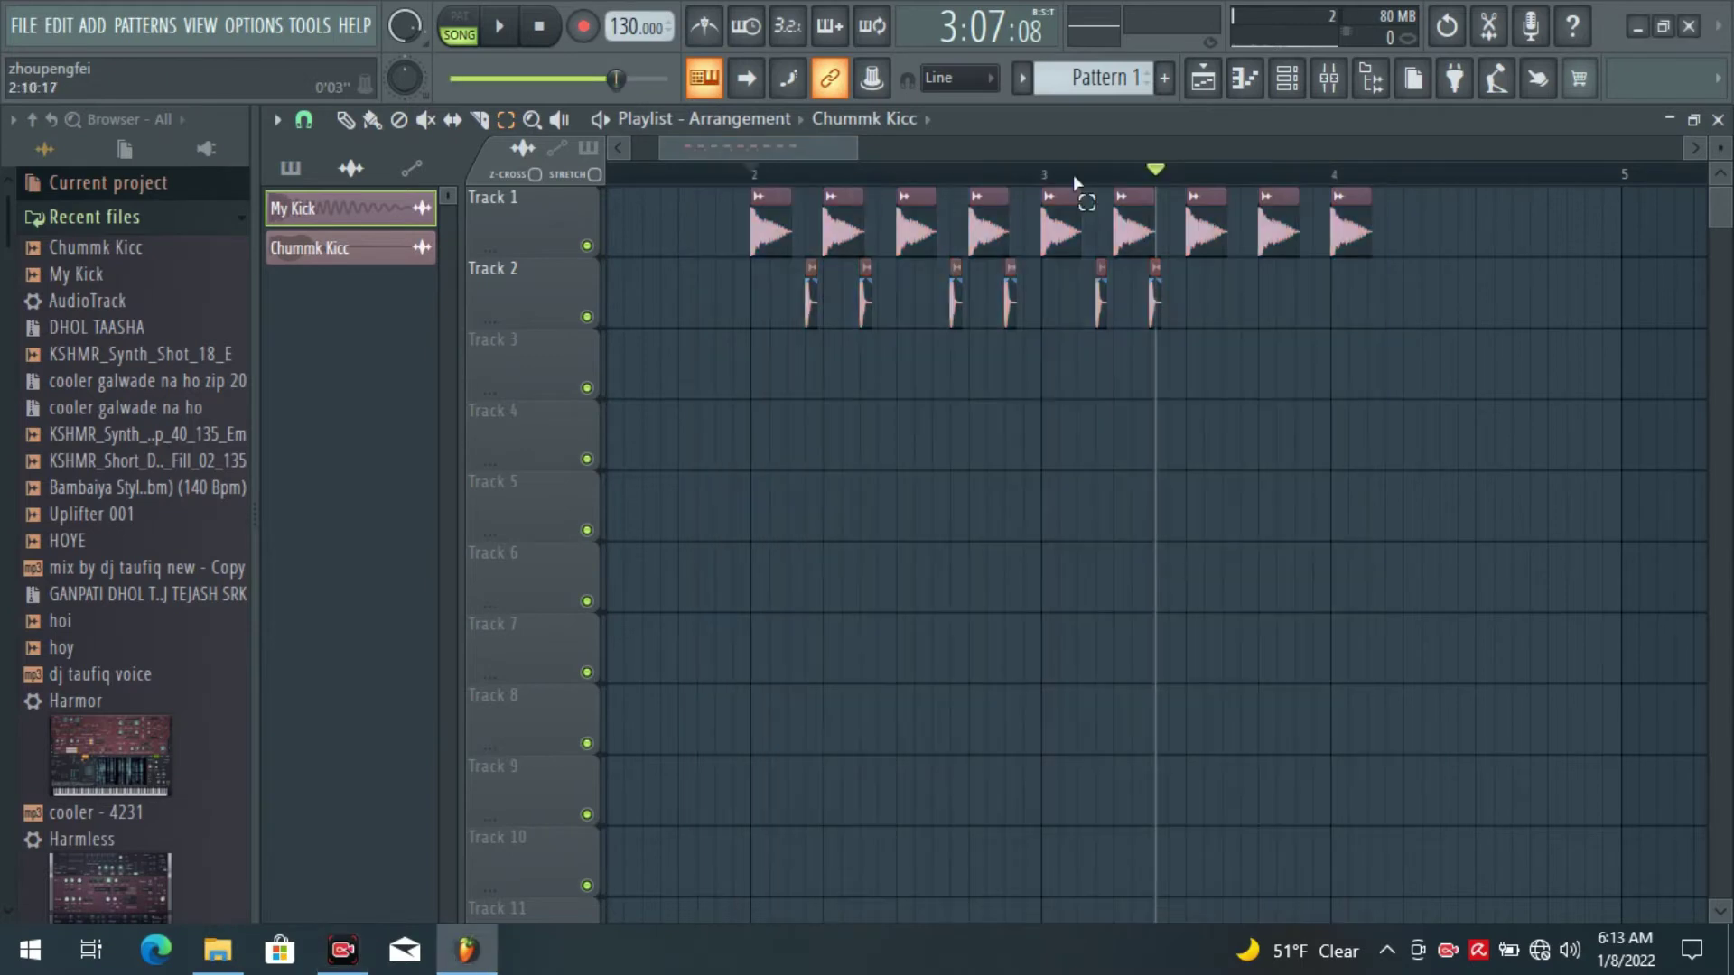
pyautogui.click(371, 120)
pyautogui.moveTo(1362, 239)
pyautogui.mouseDown()
pyautogui.moveTo(774, 250)
pyautogui.moveTo(828, 293)
pyautogui.moveTo(1214, 307)
pyautogui.mouseUp()
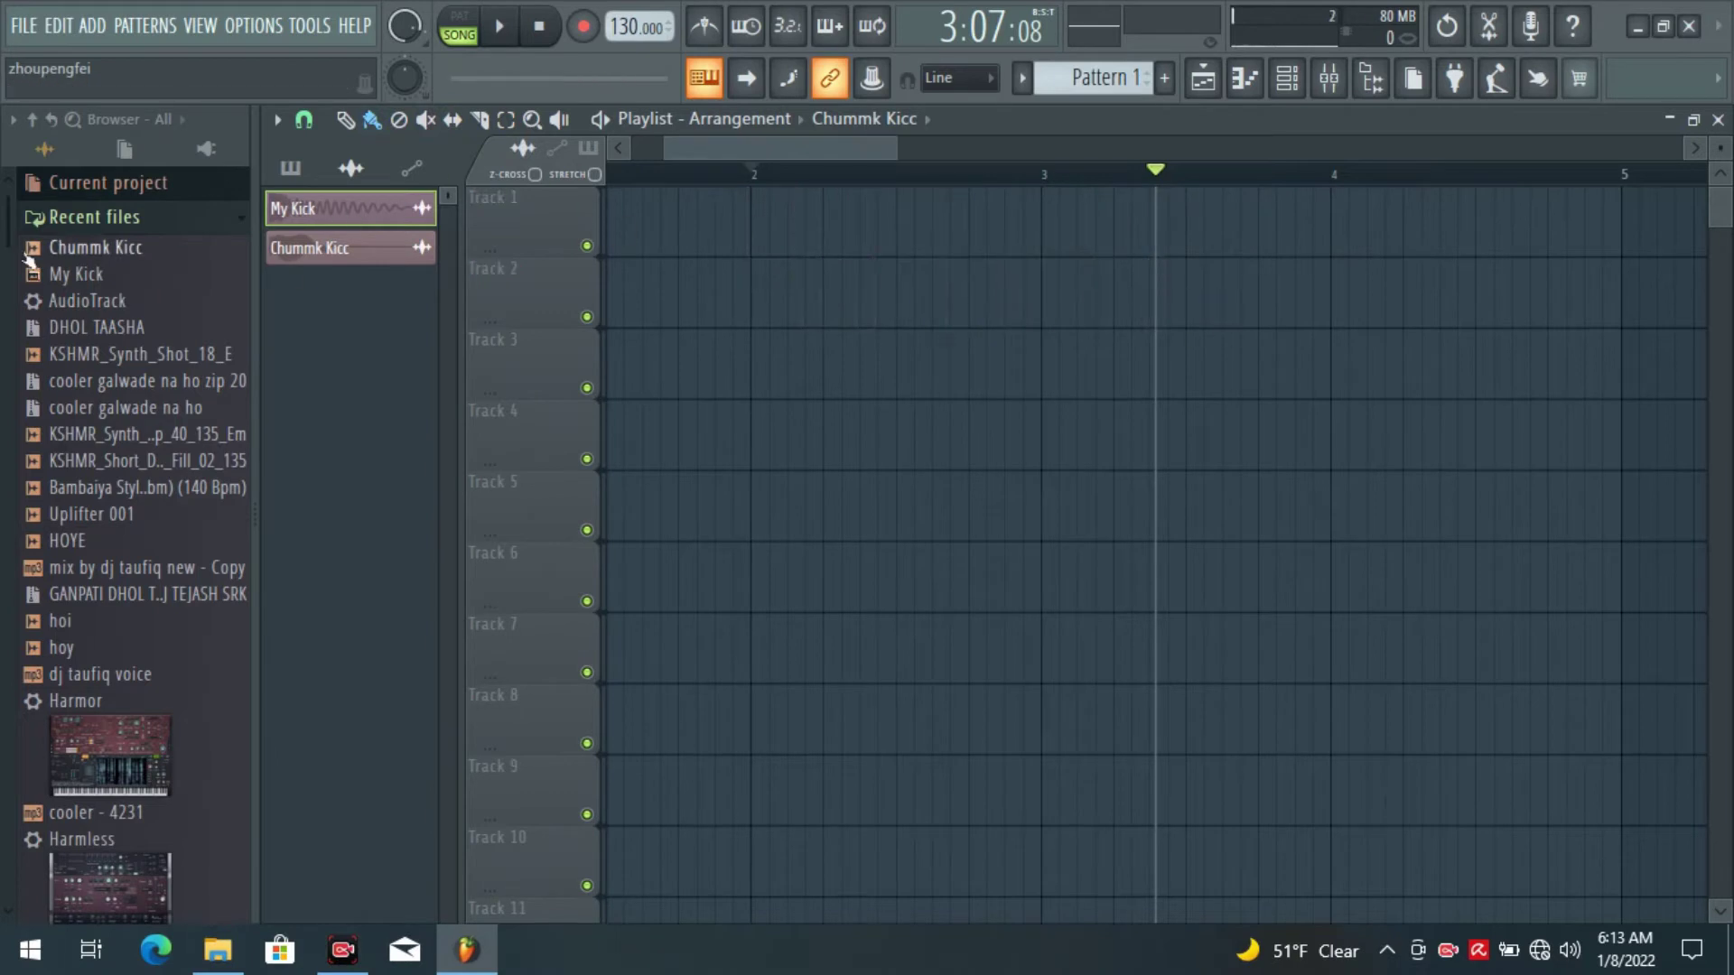
# Place eight My Kick clips on Track 1, one on every beat from the start of bar 2 through bar 3.
pyautogui.moveTo(81, 283); pyautogui.dragTo(751, 204)
pyautogui.scroll(2, 745, 195)
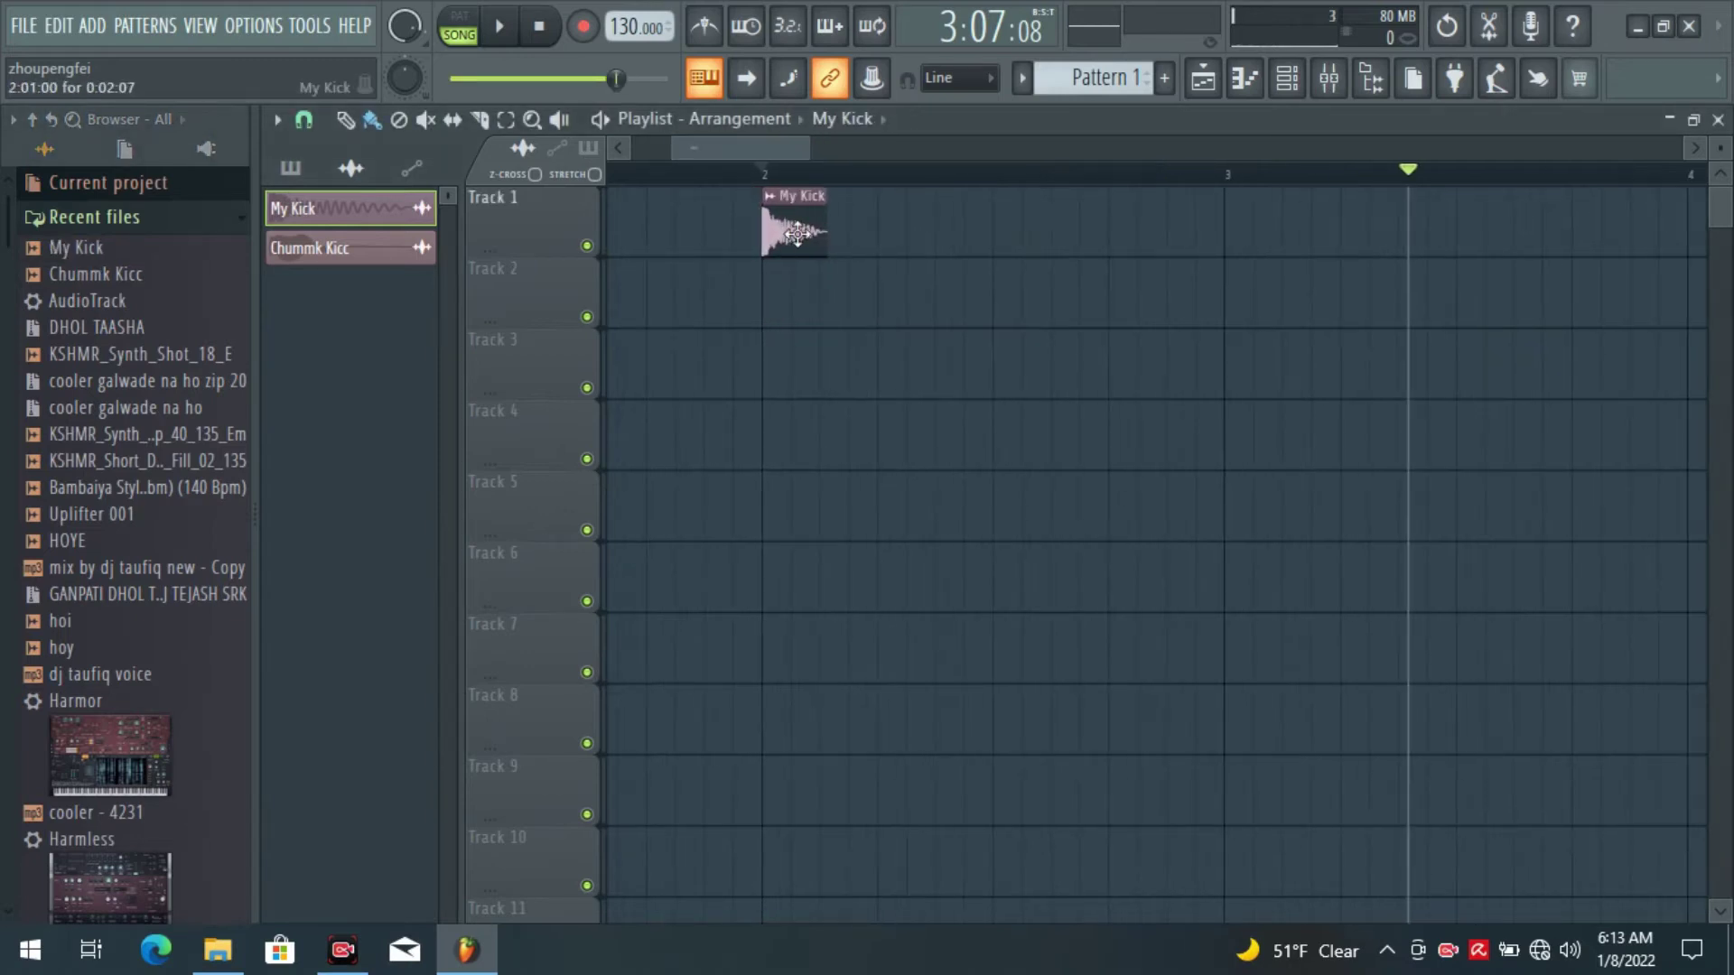
pyautogui.click(885, 224)
pyautogui.click(1002, 222)
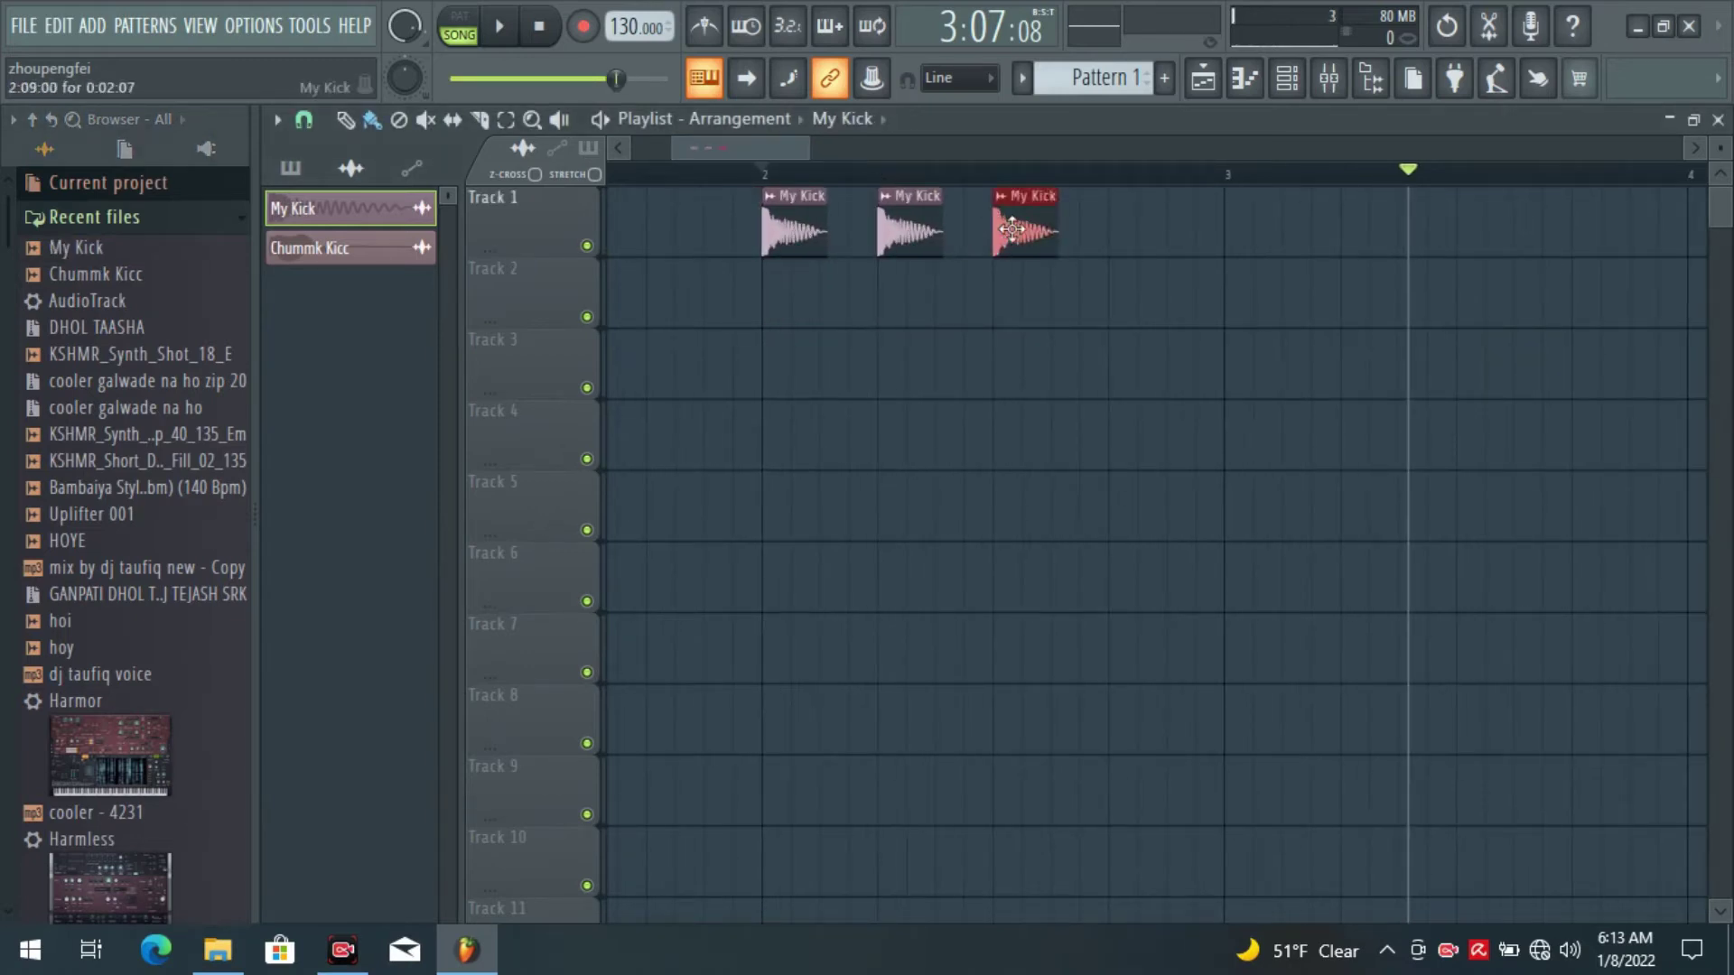
pyautogui.click(1129, 228)
pyautogui.click(1232, 224)
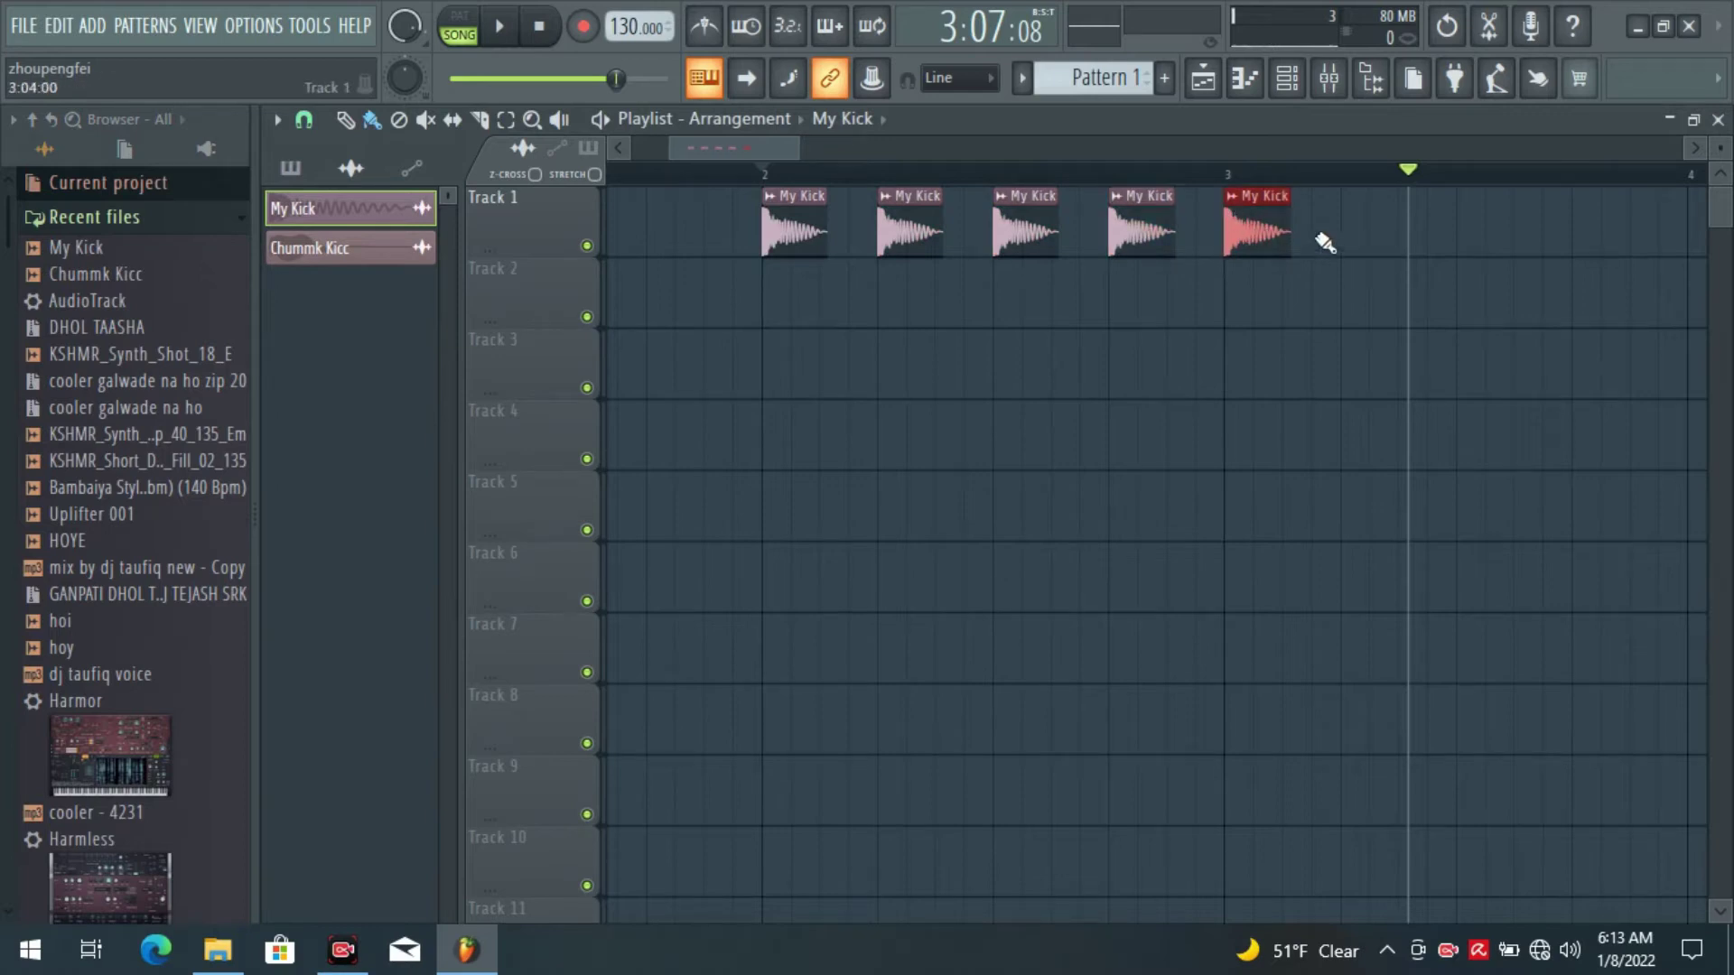
pyautogui.click(1352, 227)
pyautogui.click(1477, 236)
pyautogui.click(1578, 224)
pyautogui.scroll(-1, 1481, 185)
pyautogui.click(1575, 225)
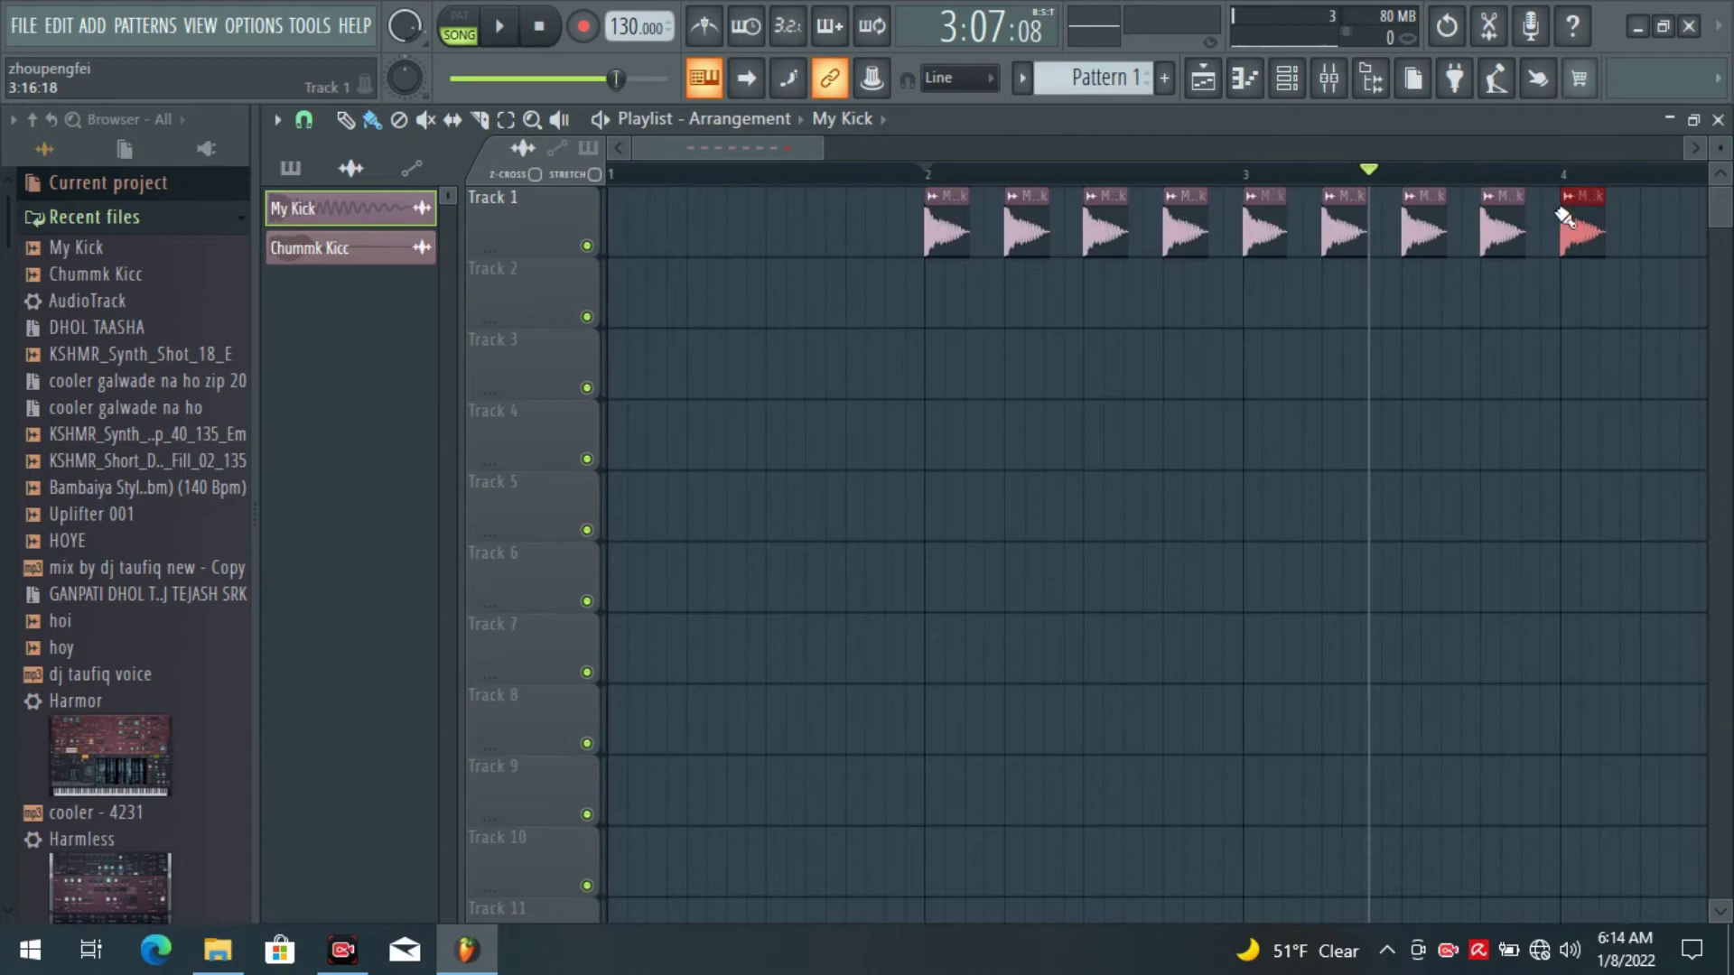
pyautogui.rightClick(1584, 242)
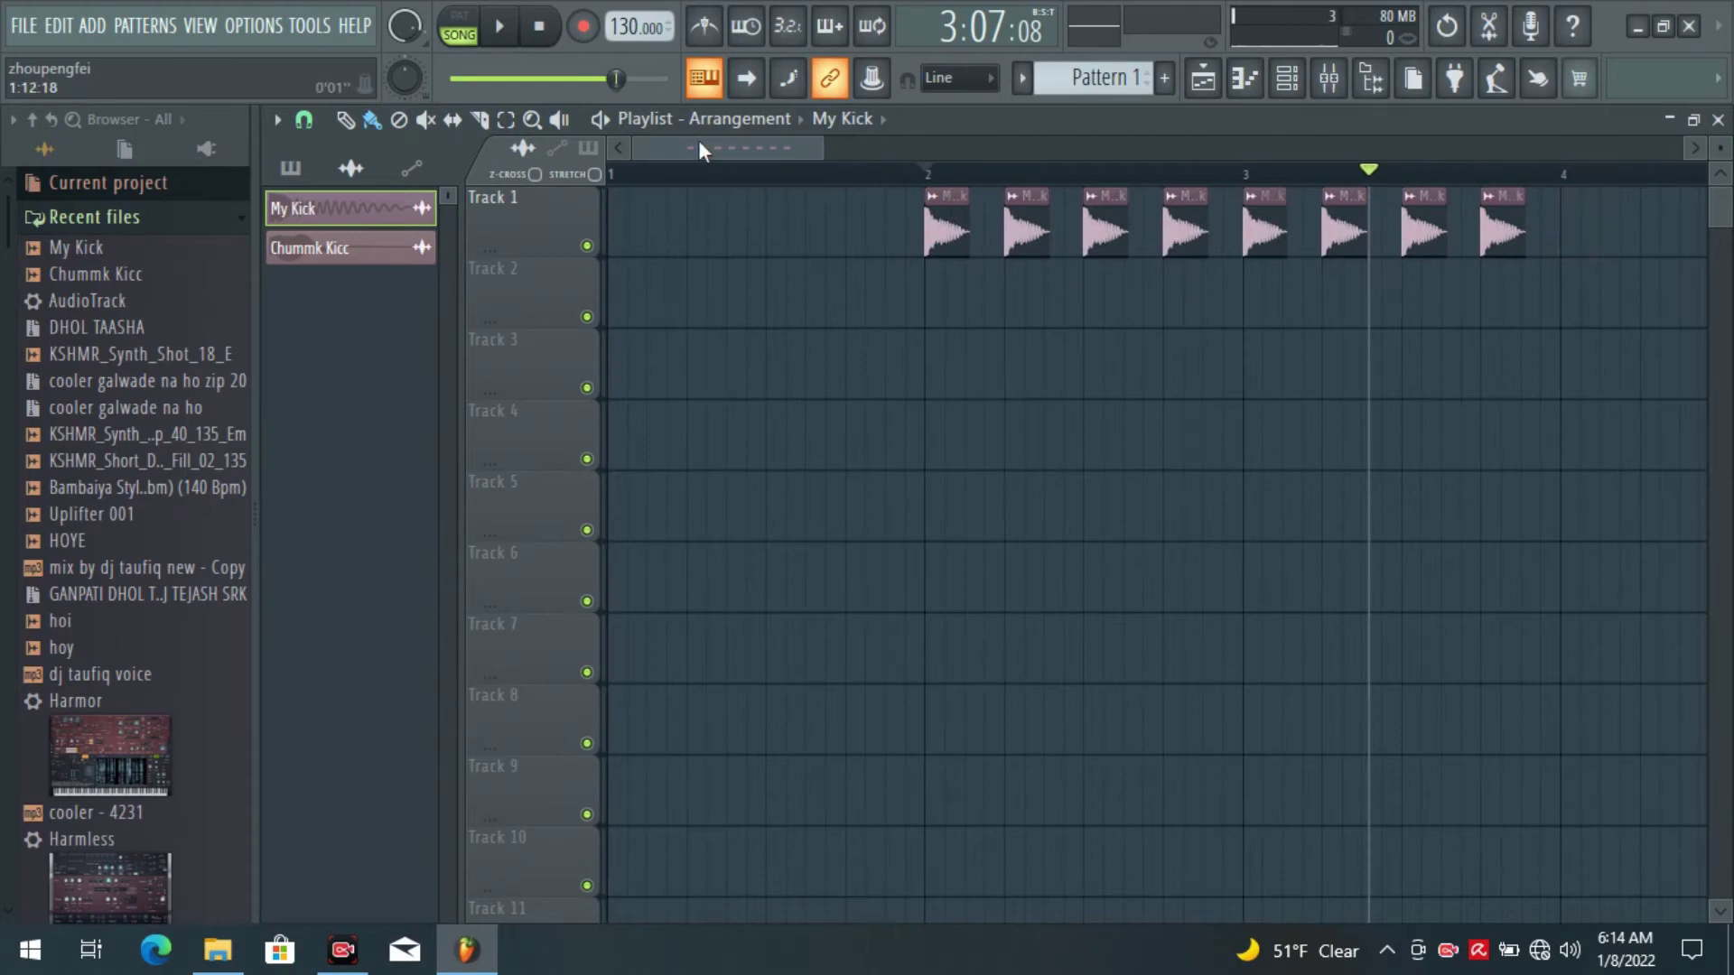
# Paint four Chummk Kicc clips on Track 2 in bar 2, at steps 4, 7, 12 and 15.
pyautogui.hscroll(2, 713, 147)
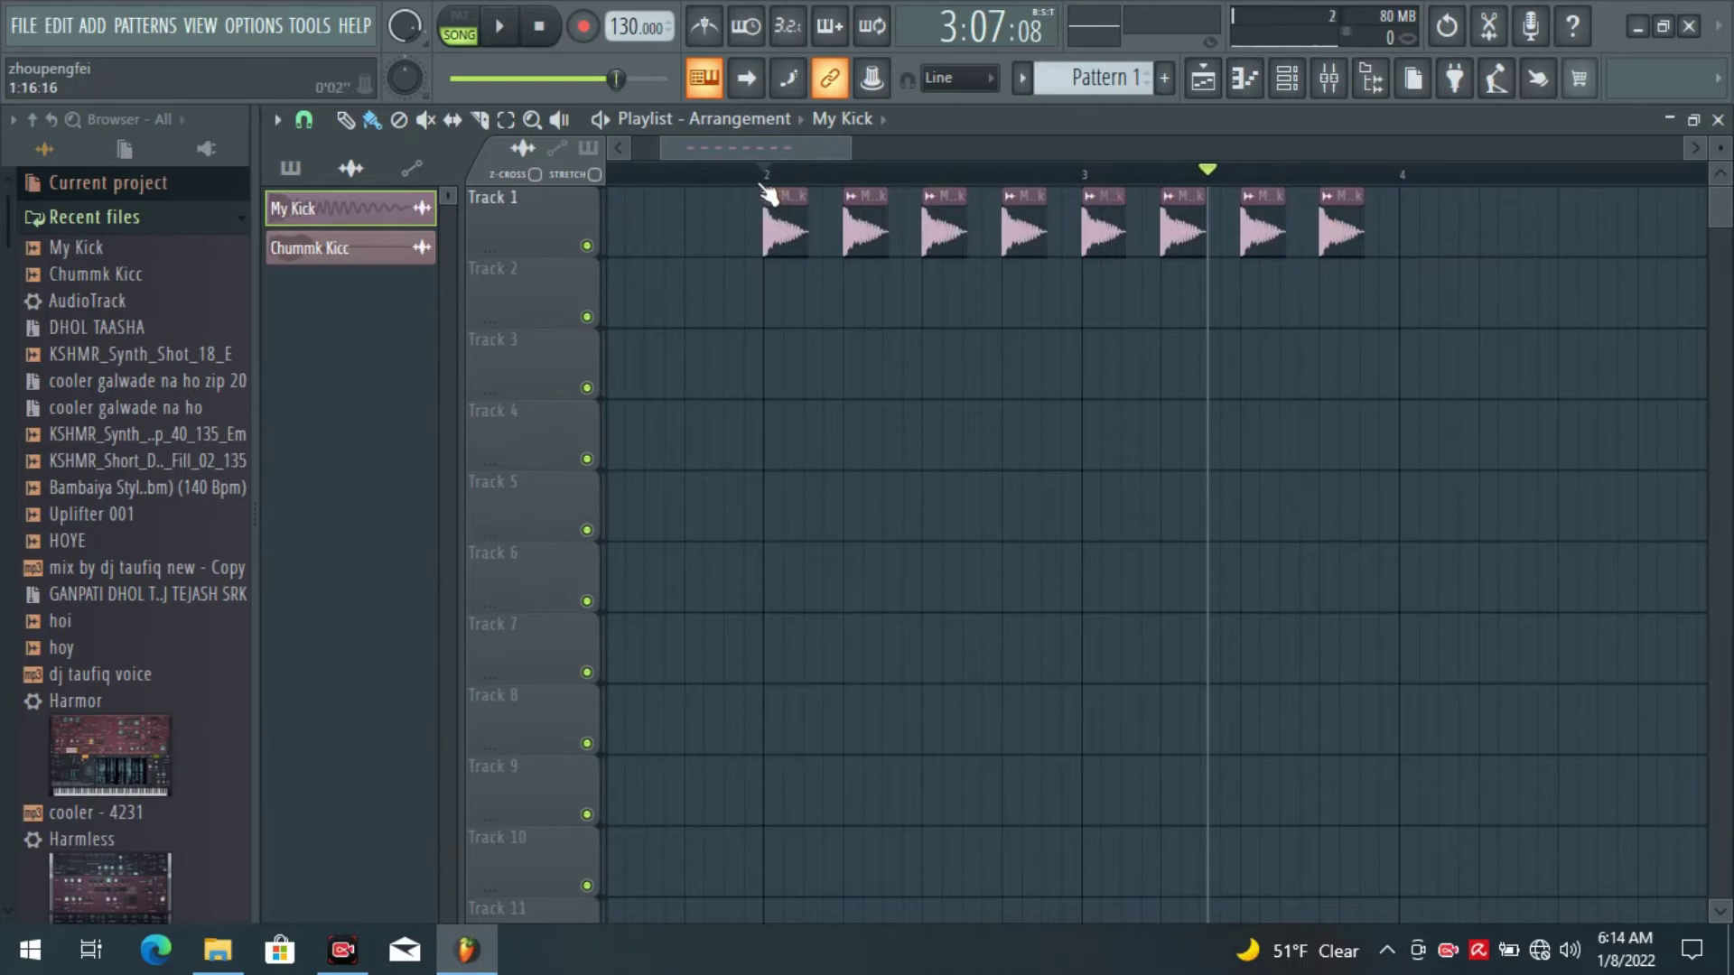
pyautogui.moveTo(72, 275); pyautogui.dragTo(804, 390)
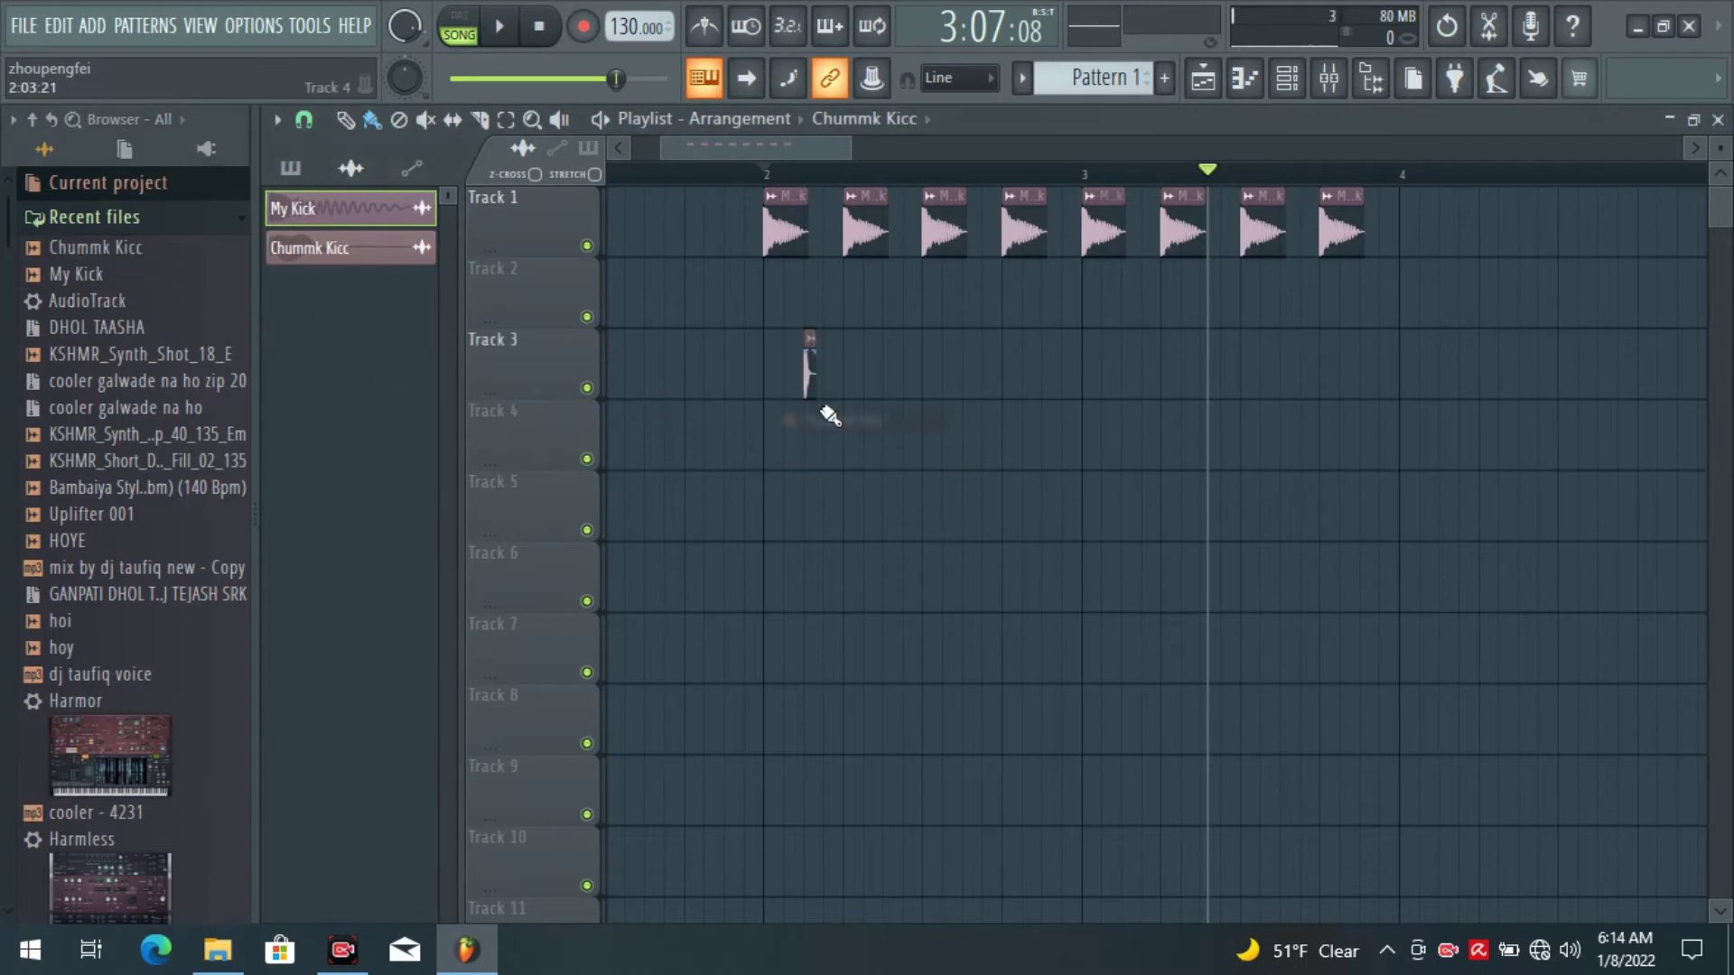
pyautogui.rightClick(809, 364)
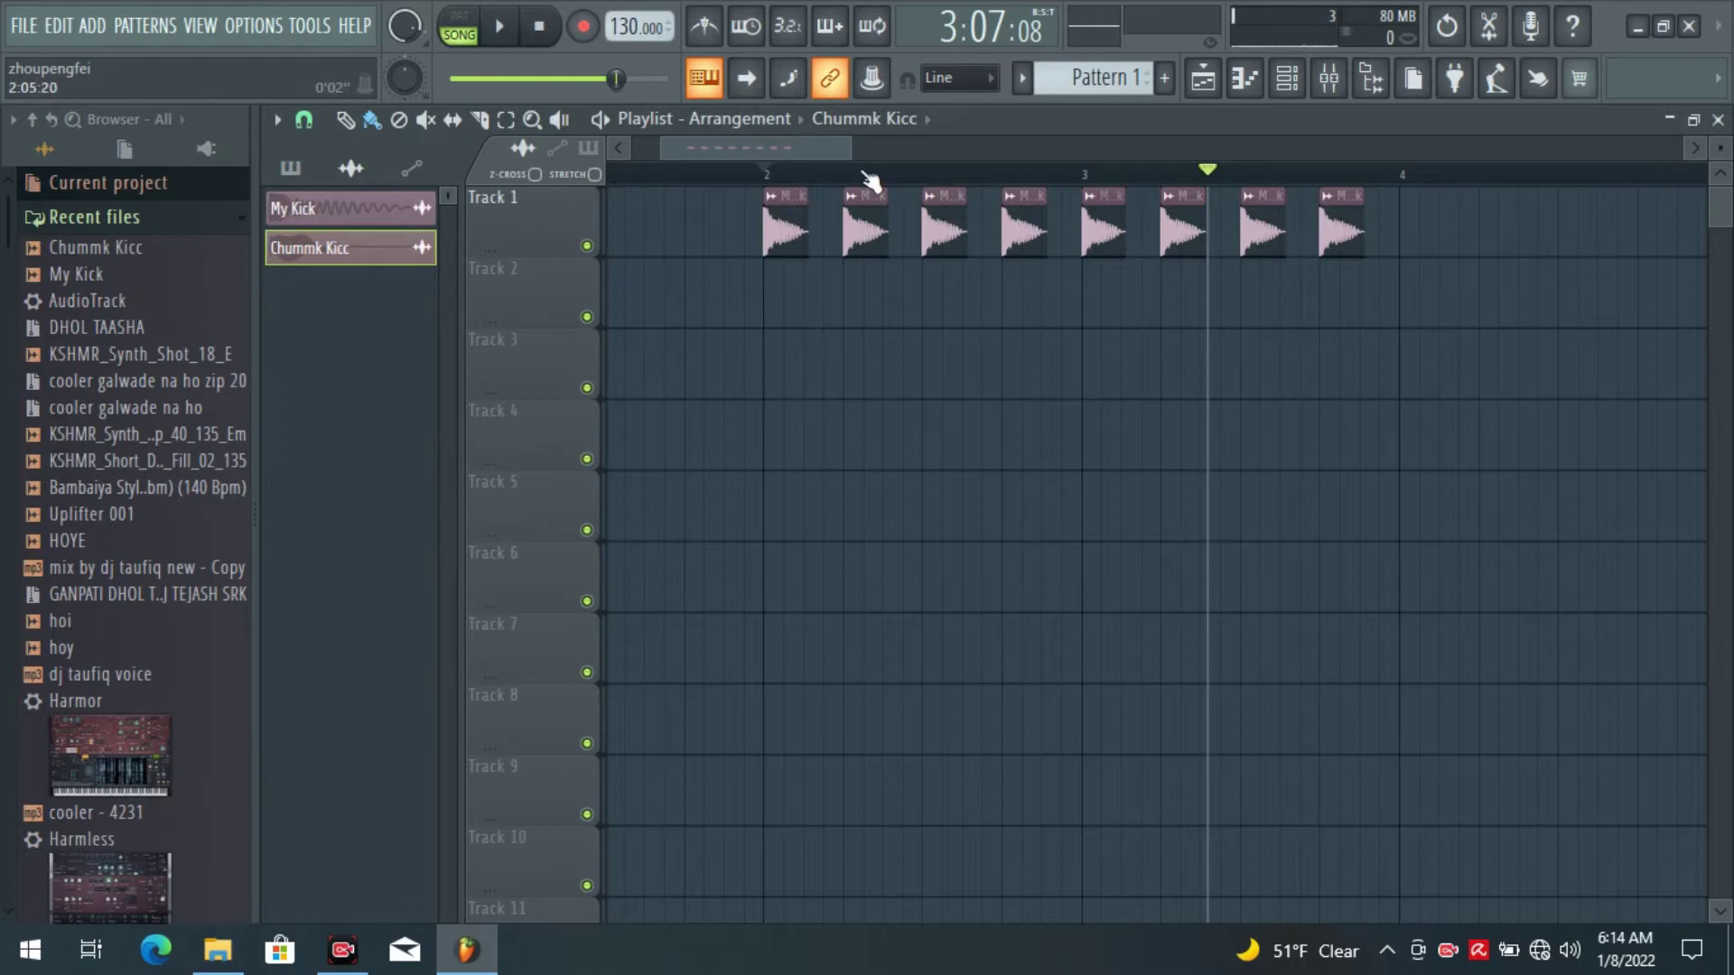
pyautogui.scroll(3, 821, 250)
pyautogui.click(776, 298)
pyautogui.click(926, 300)
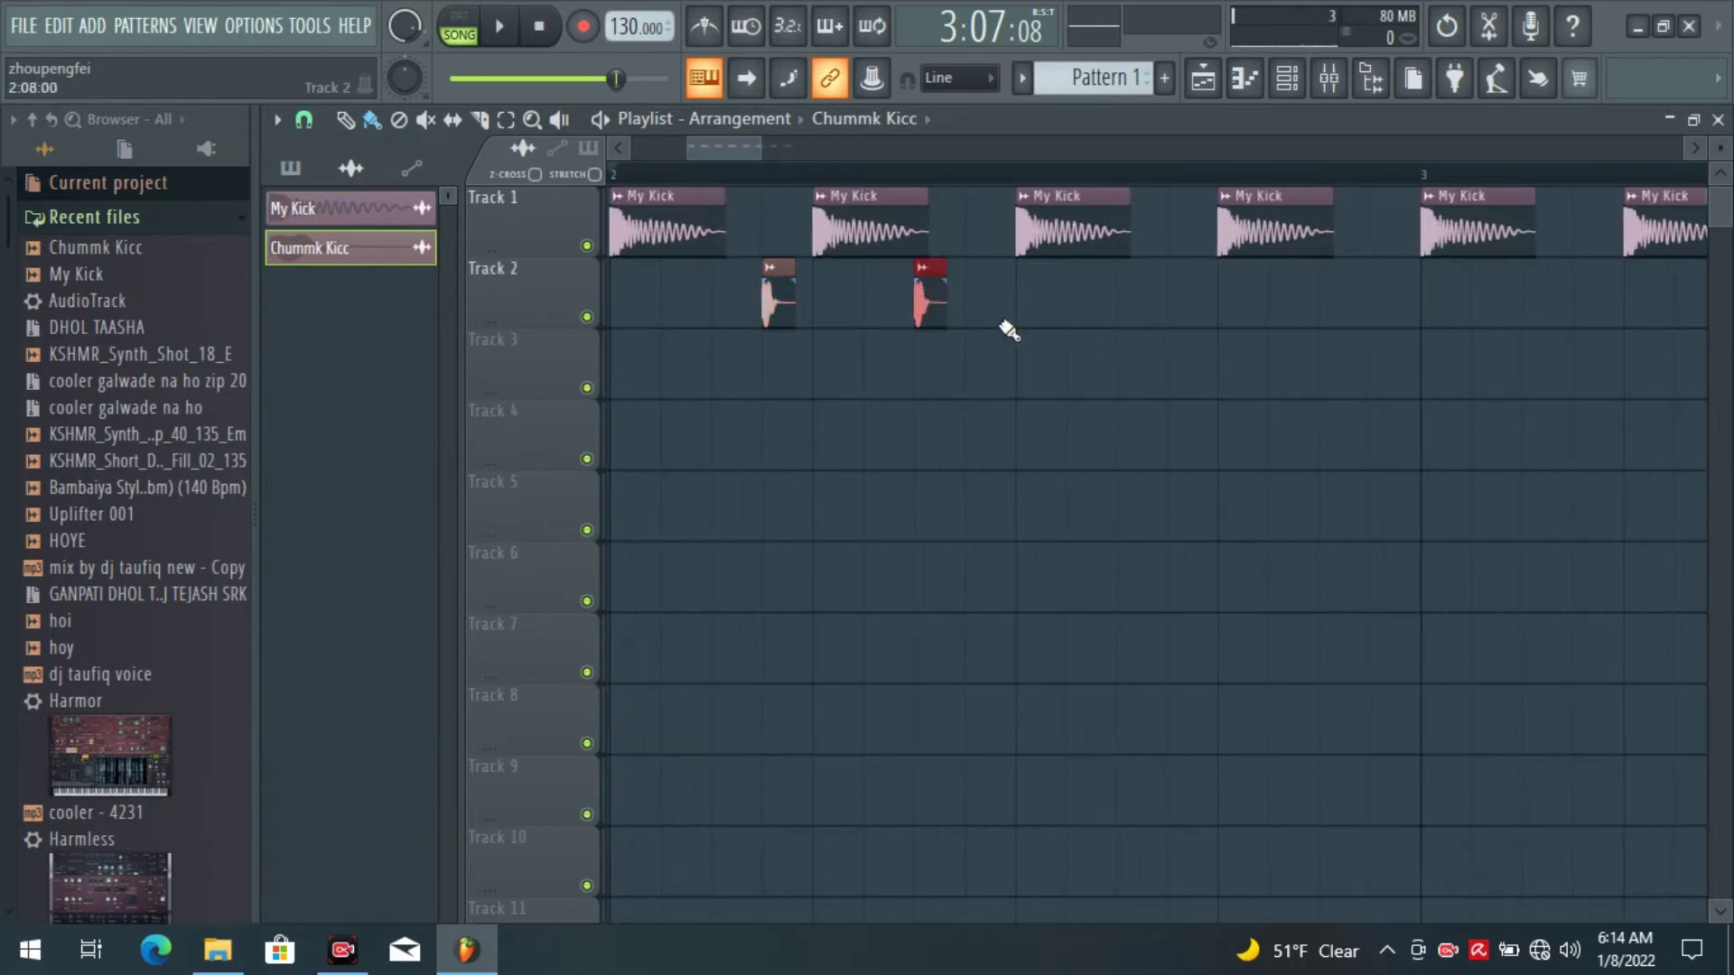
pyautogui.click(1187, 289)
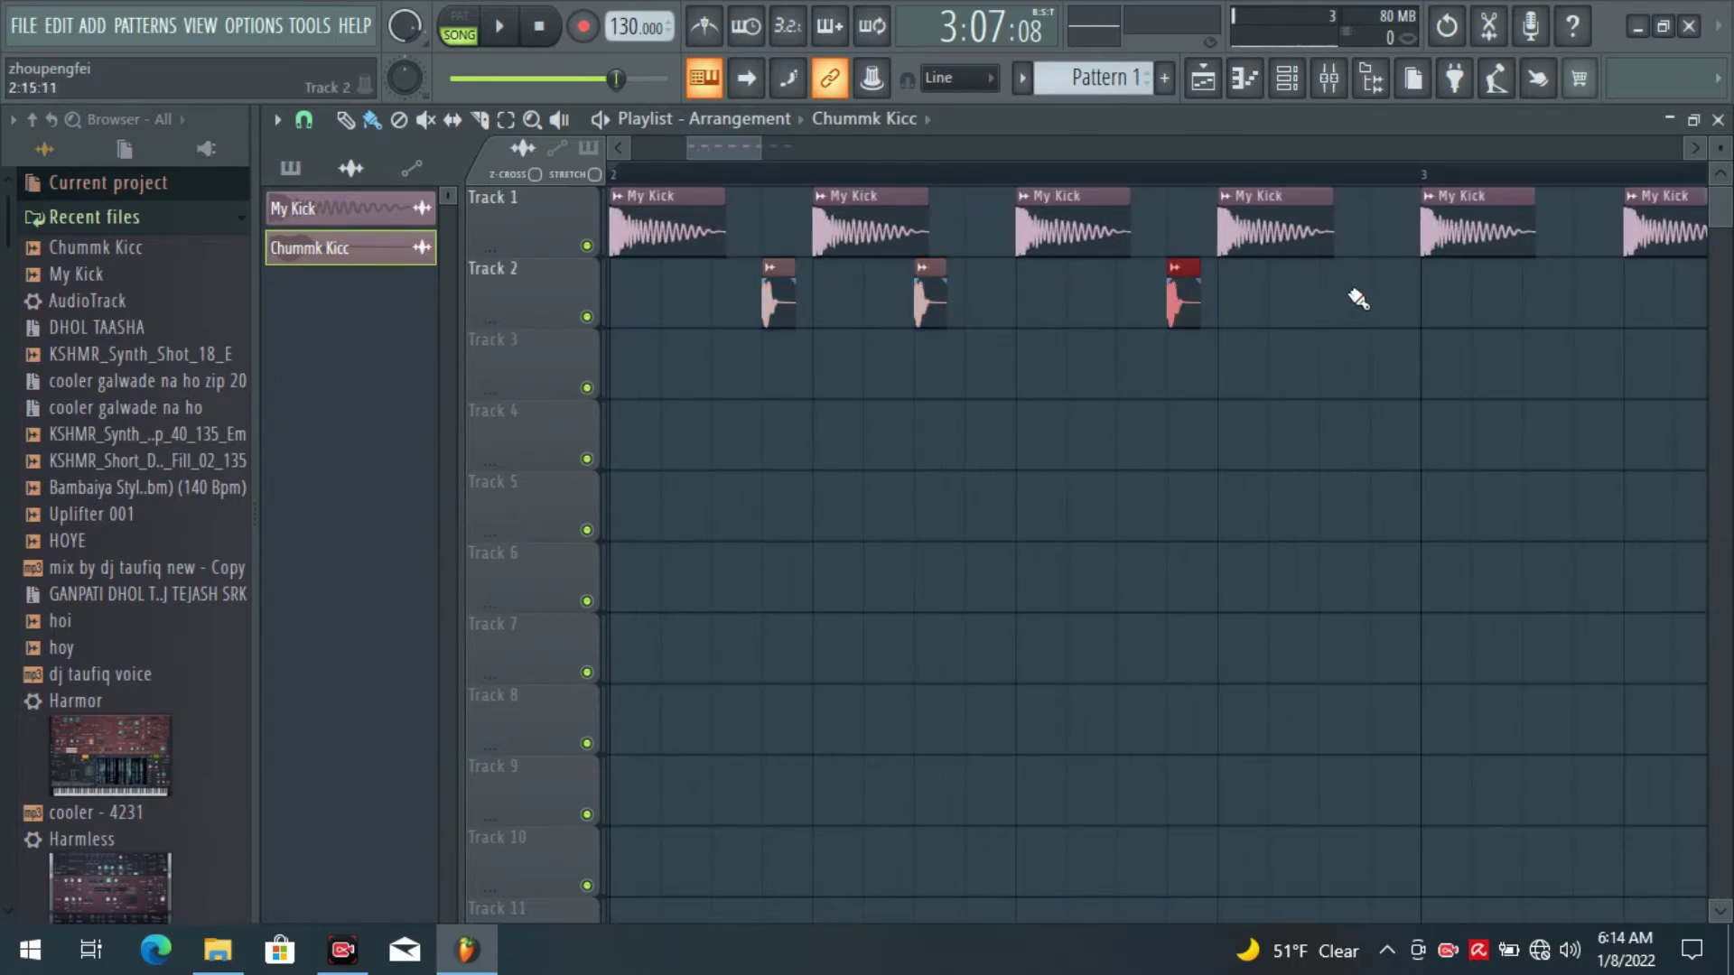
pyautogui.click(1343, 289)
pyautogui.scroll(-3, 1251, 186)
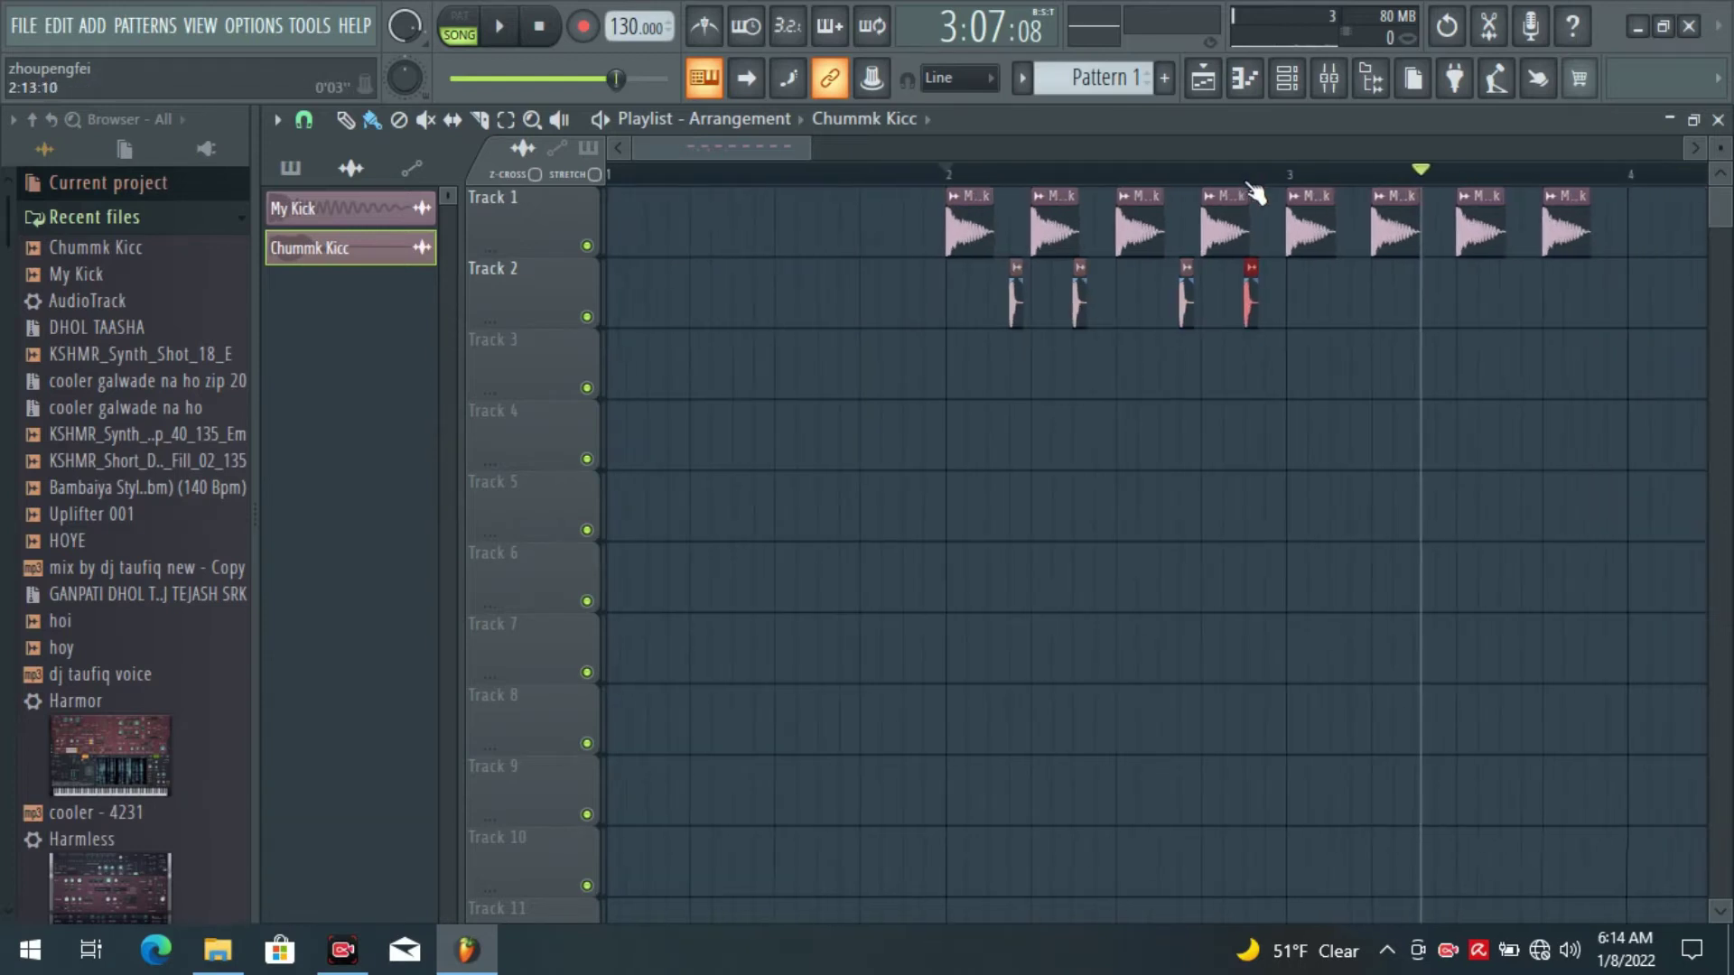
# Repeat the four Chummk Kicc clips on Track 2 in bar 3, at steps 4, 7, 12 and 15.
pyautogui.click(1359, 280)
pyautogui.click(1421, 284)
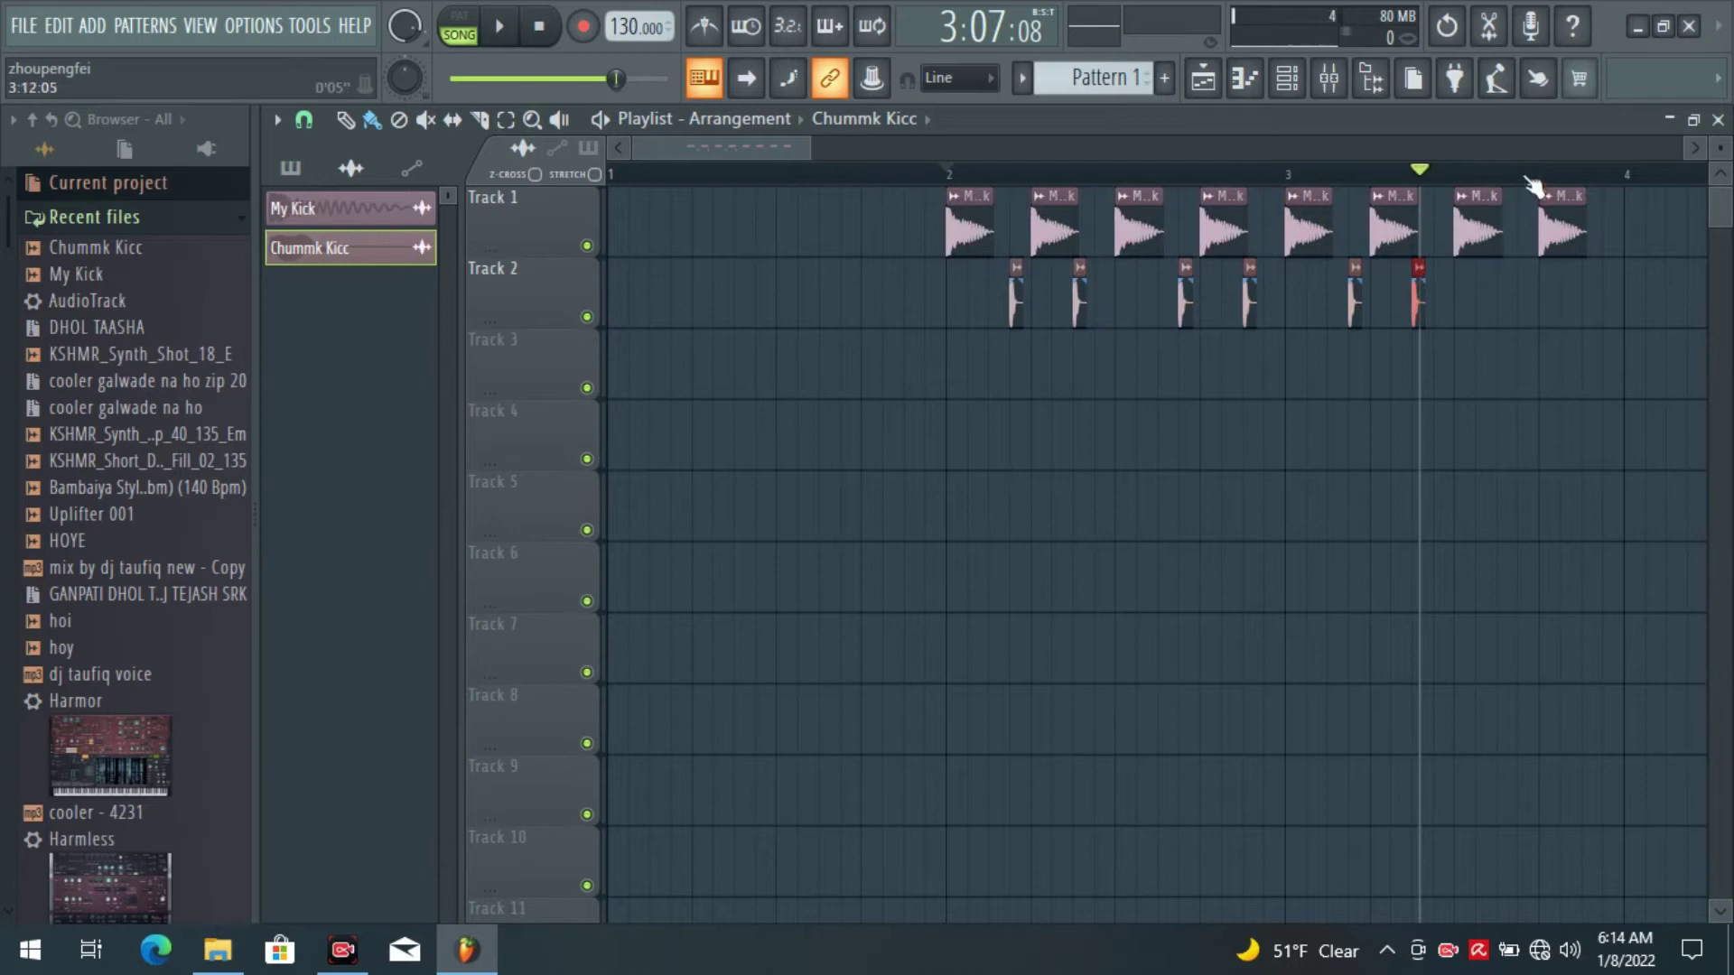
pyautogui.scroll(3, 1535, 182)
pyautogui.click(1528, 293)
pyautogui.click(1625, 290)
pyautogui.scroll(-3, 1431, 178)
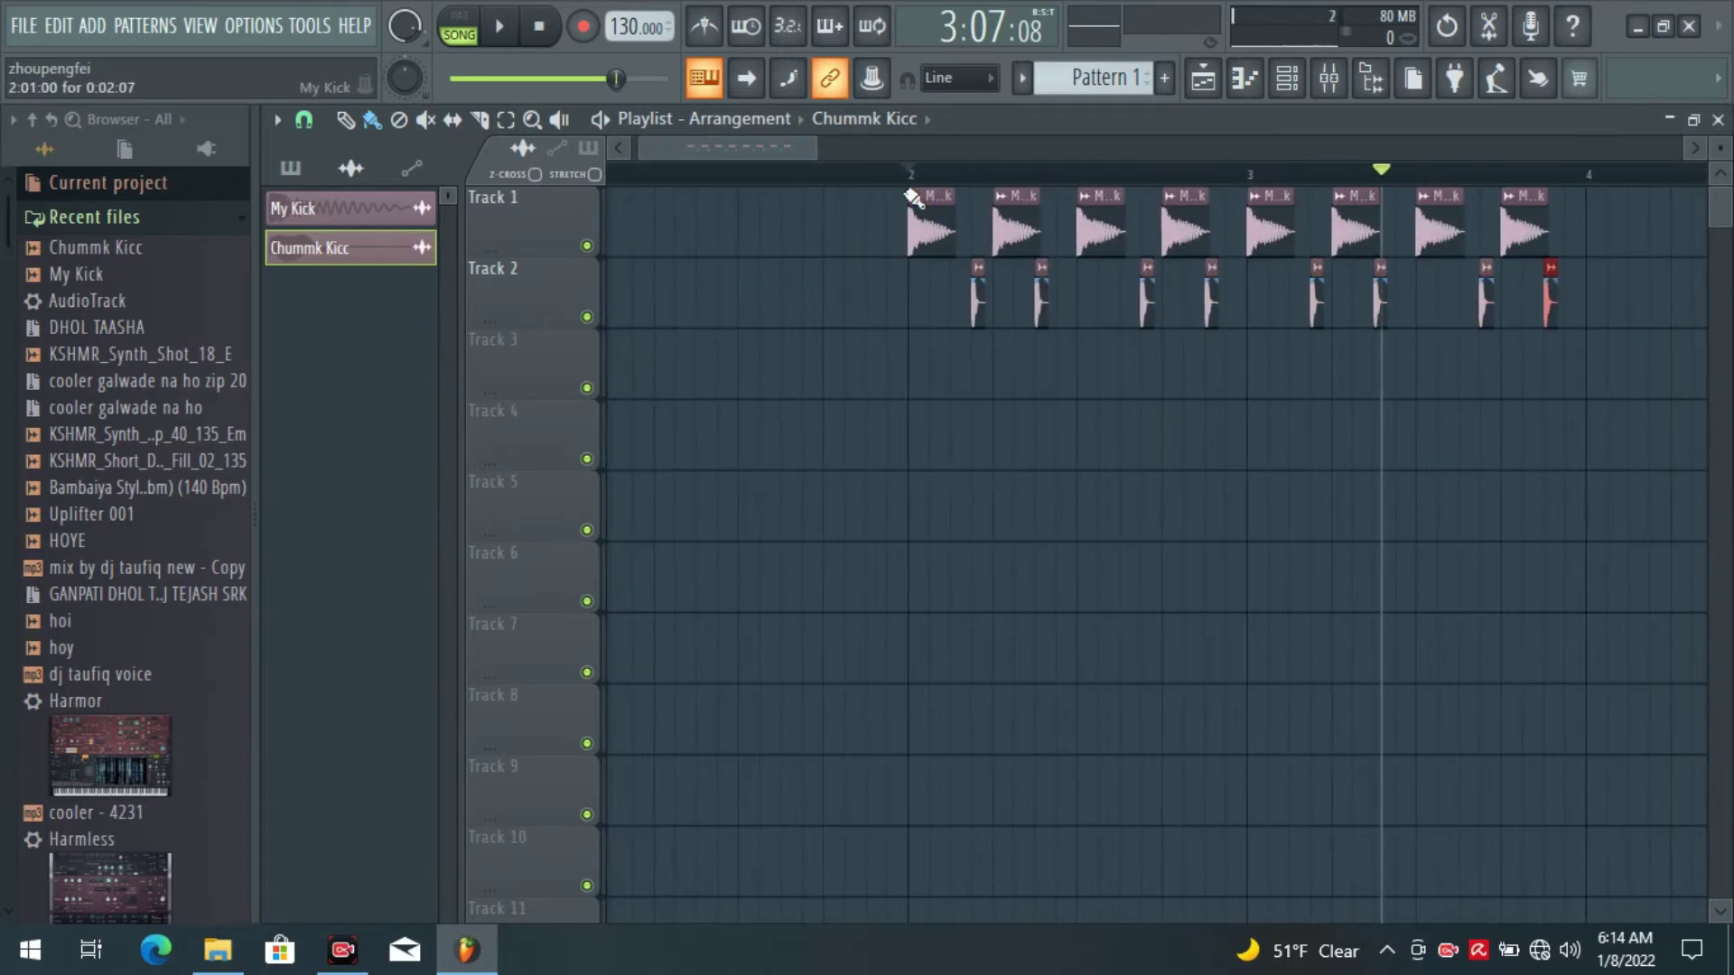
# Play the two-bar kick pattern from just before bar 2 to hear it, and pause near its end.
pyautogui.click(759, 157)
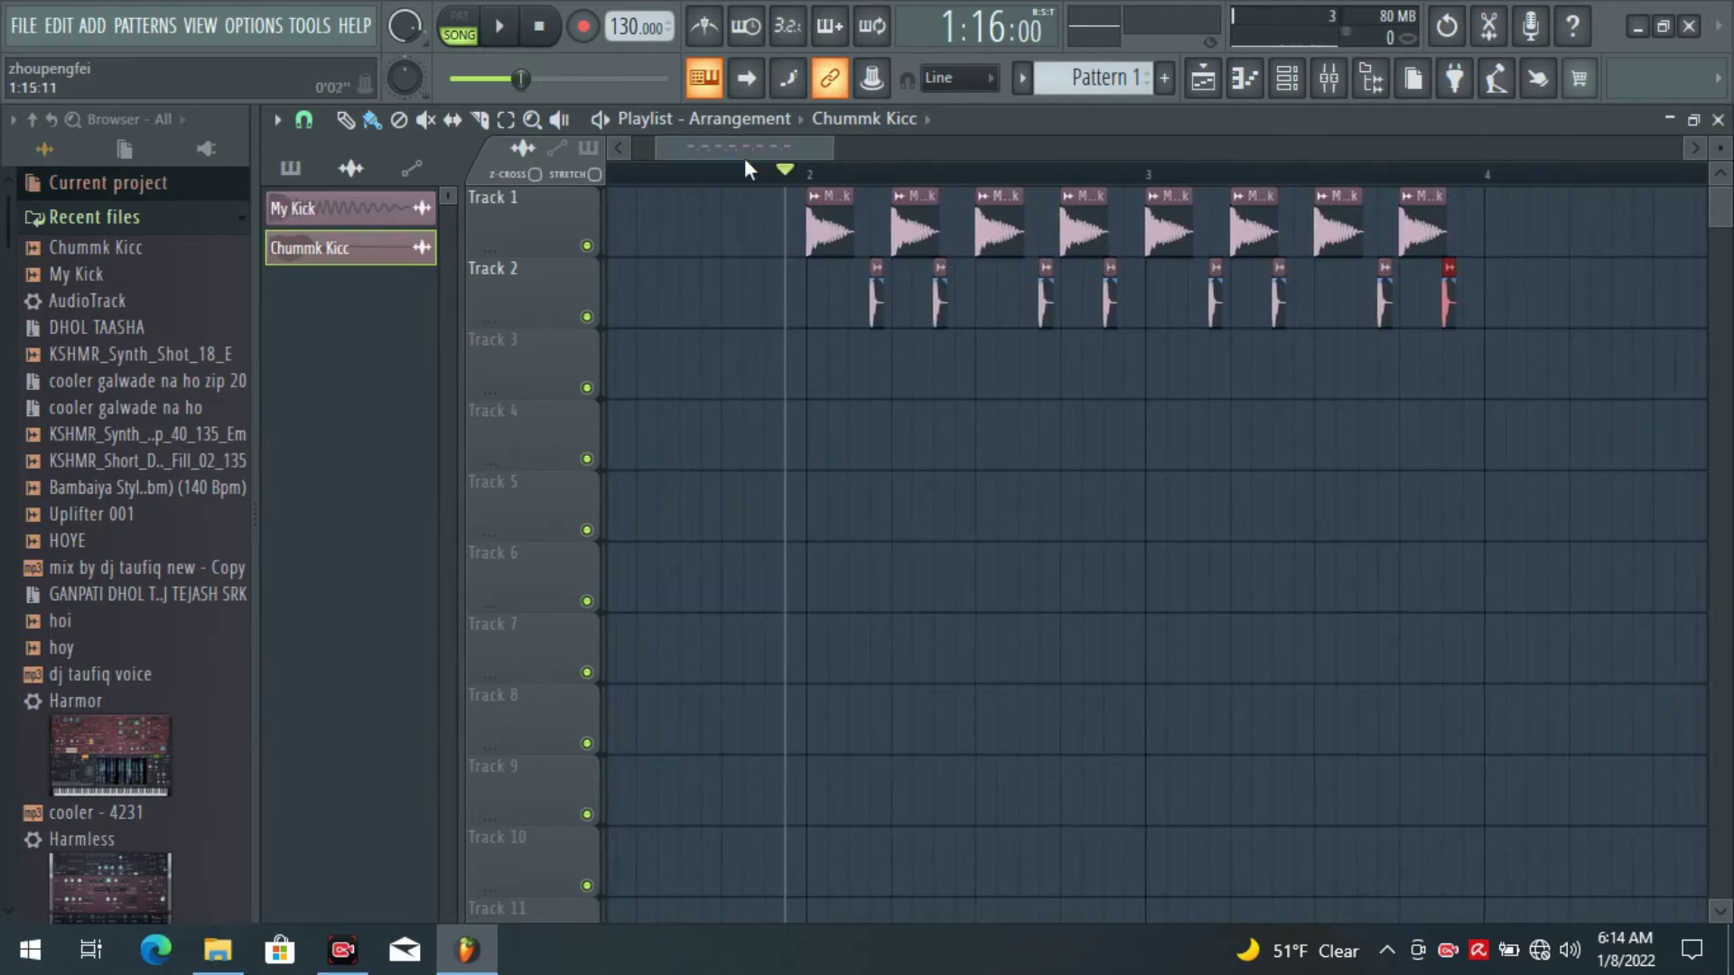
pyautogui.click(502, 28)
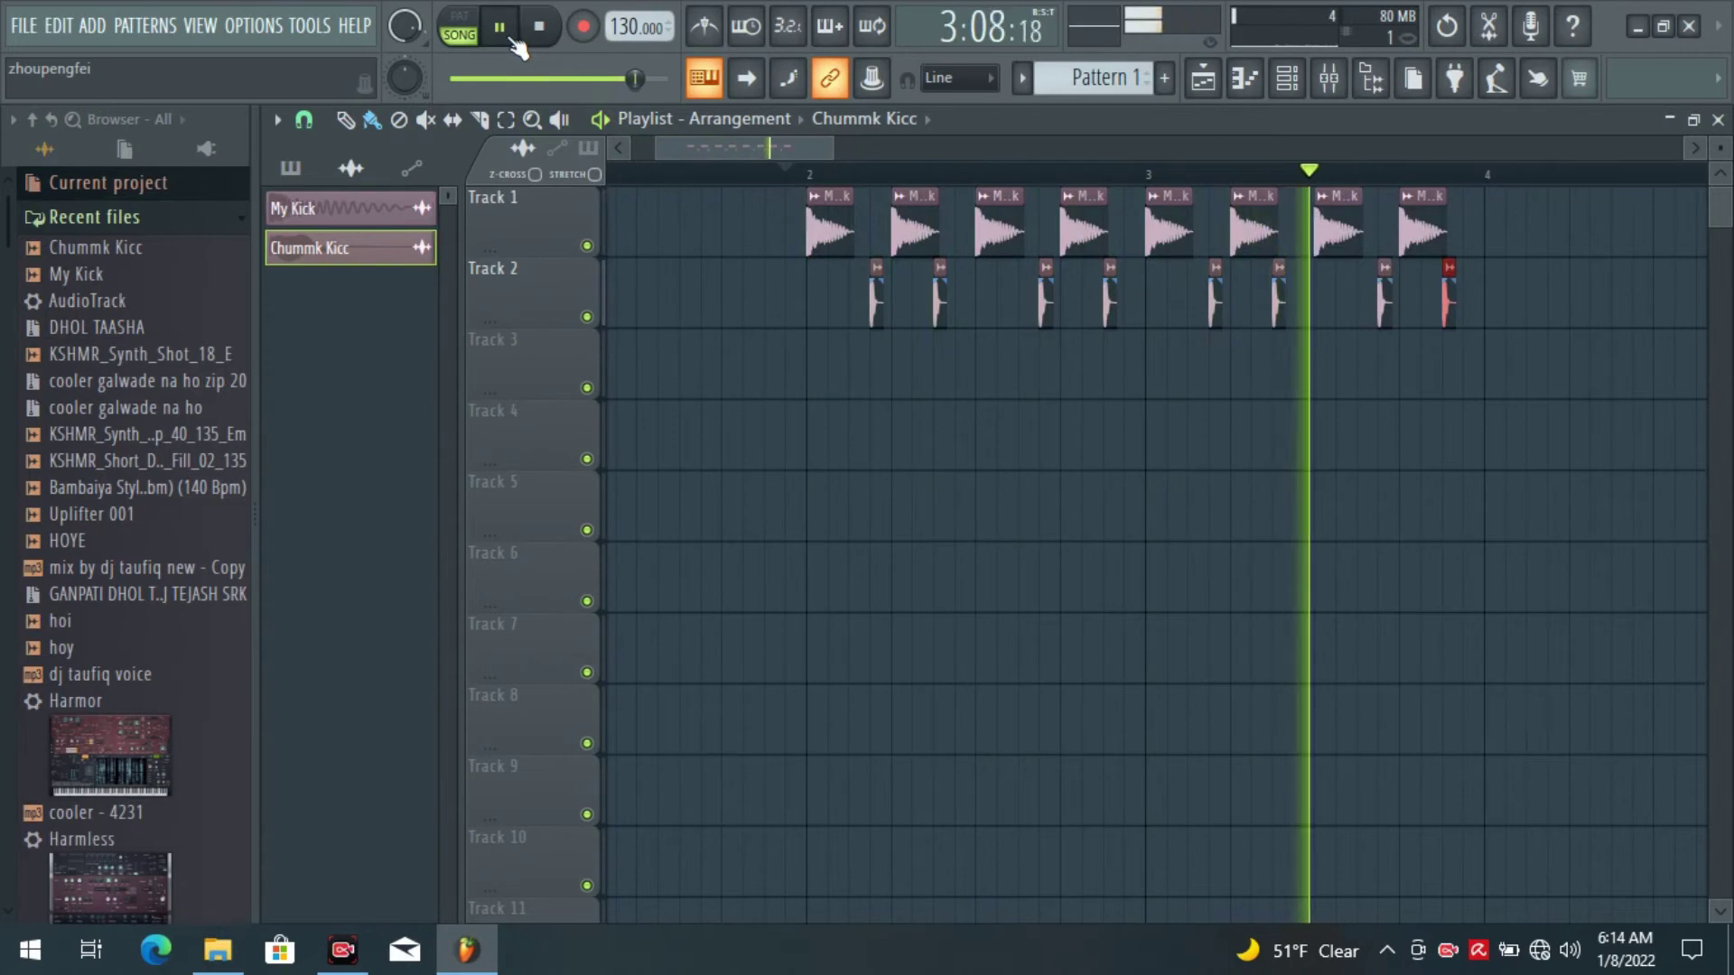
pyautogui.click(503, 32)
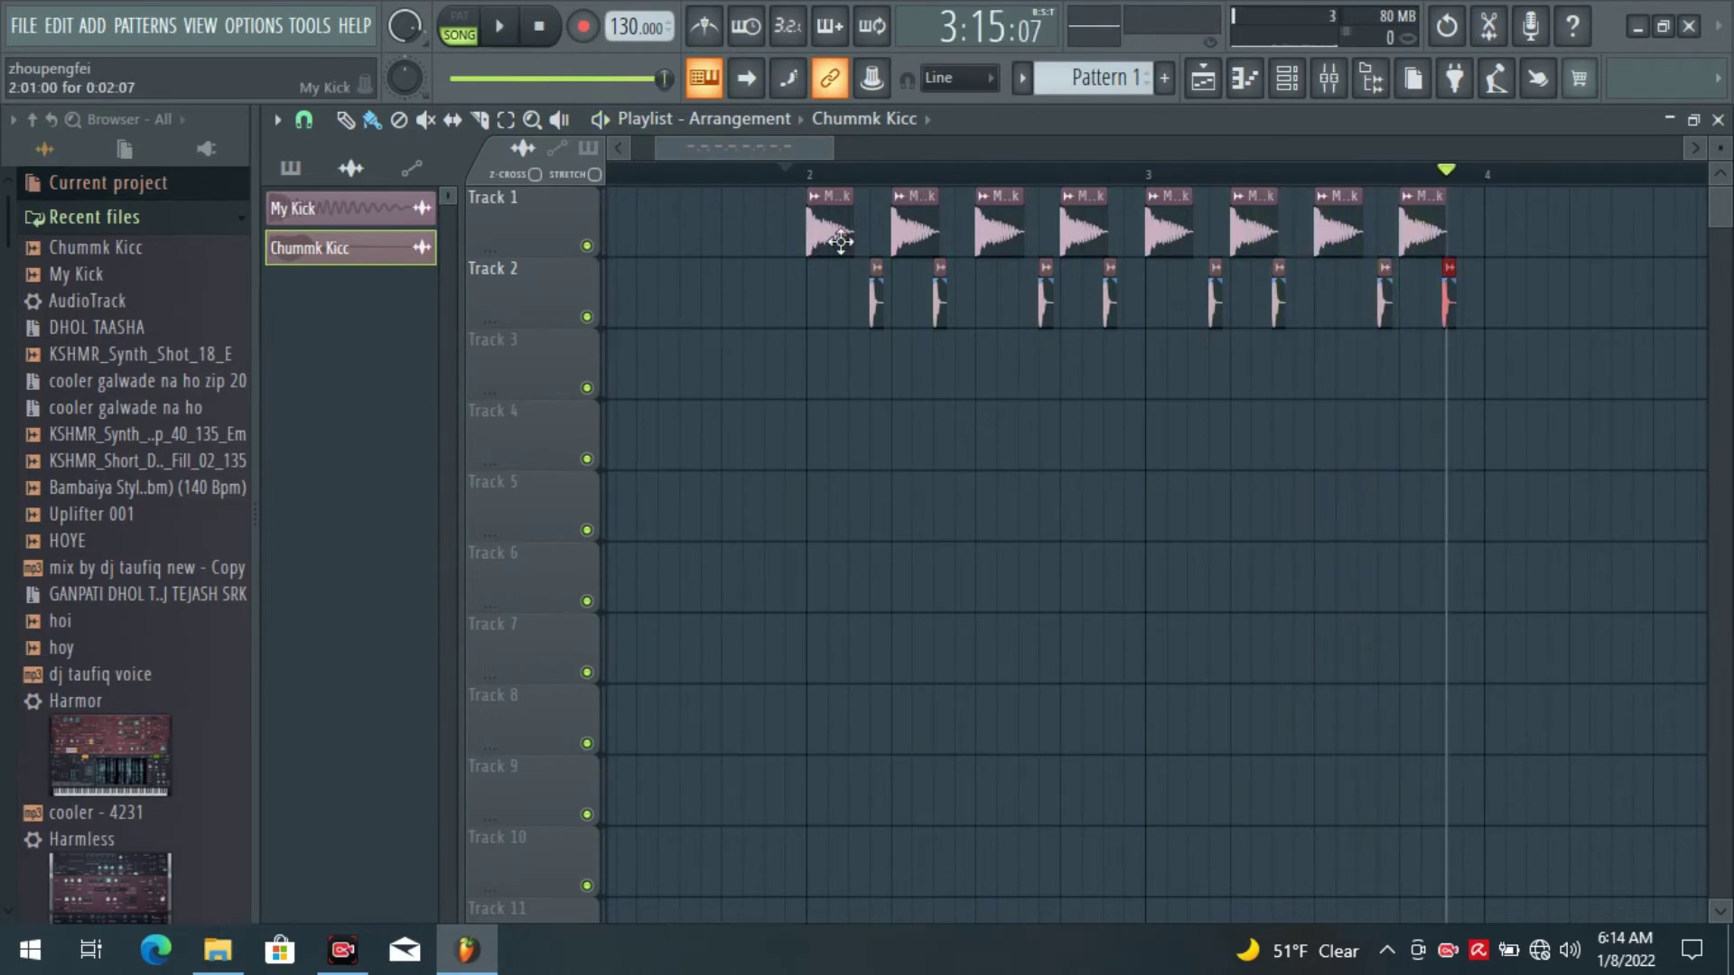
pyautogui.hscroll(2, 853, 245)
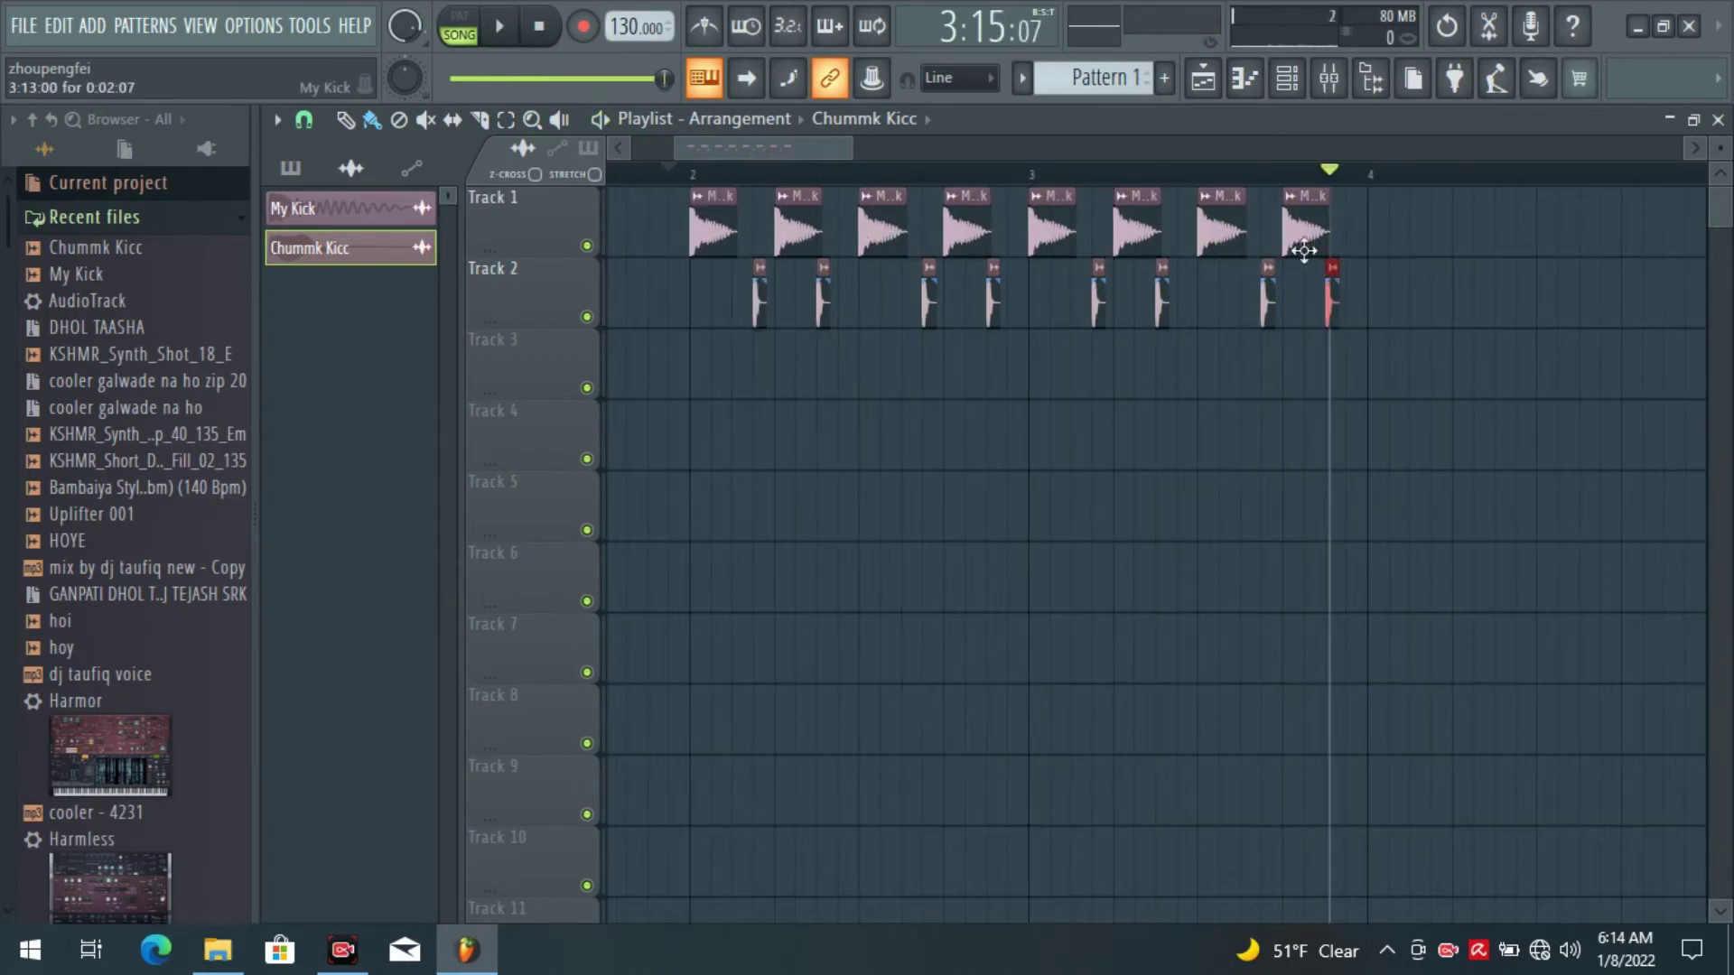
pyautogui.click(1307, 228)
pyautogui.click(1380, 221)
pyautogui.click(1460, 217)
pyautogui.click(1537, 230)
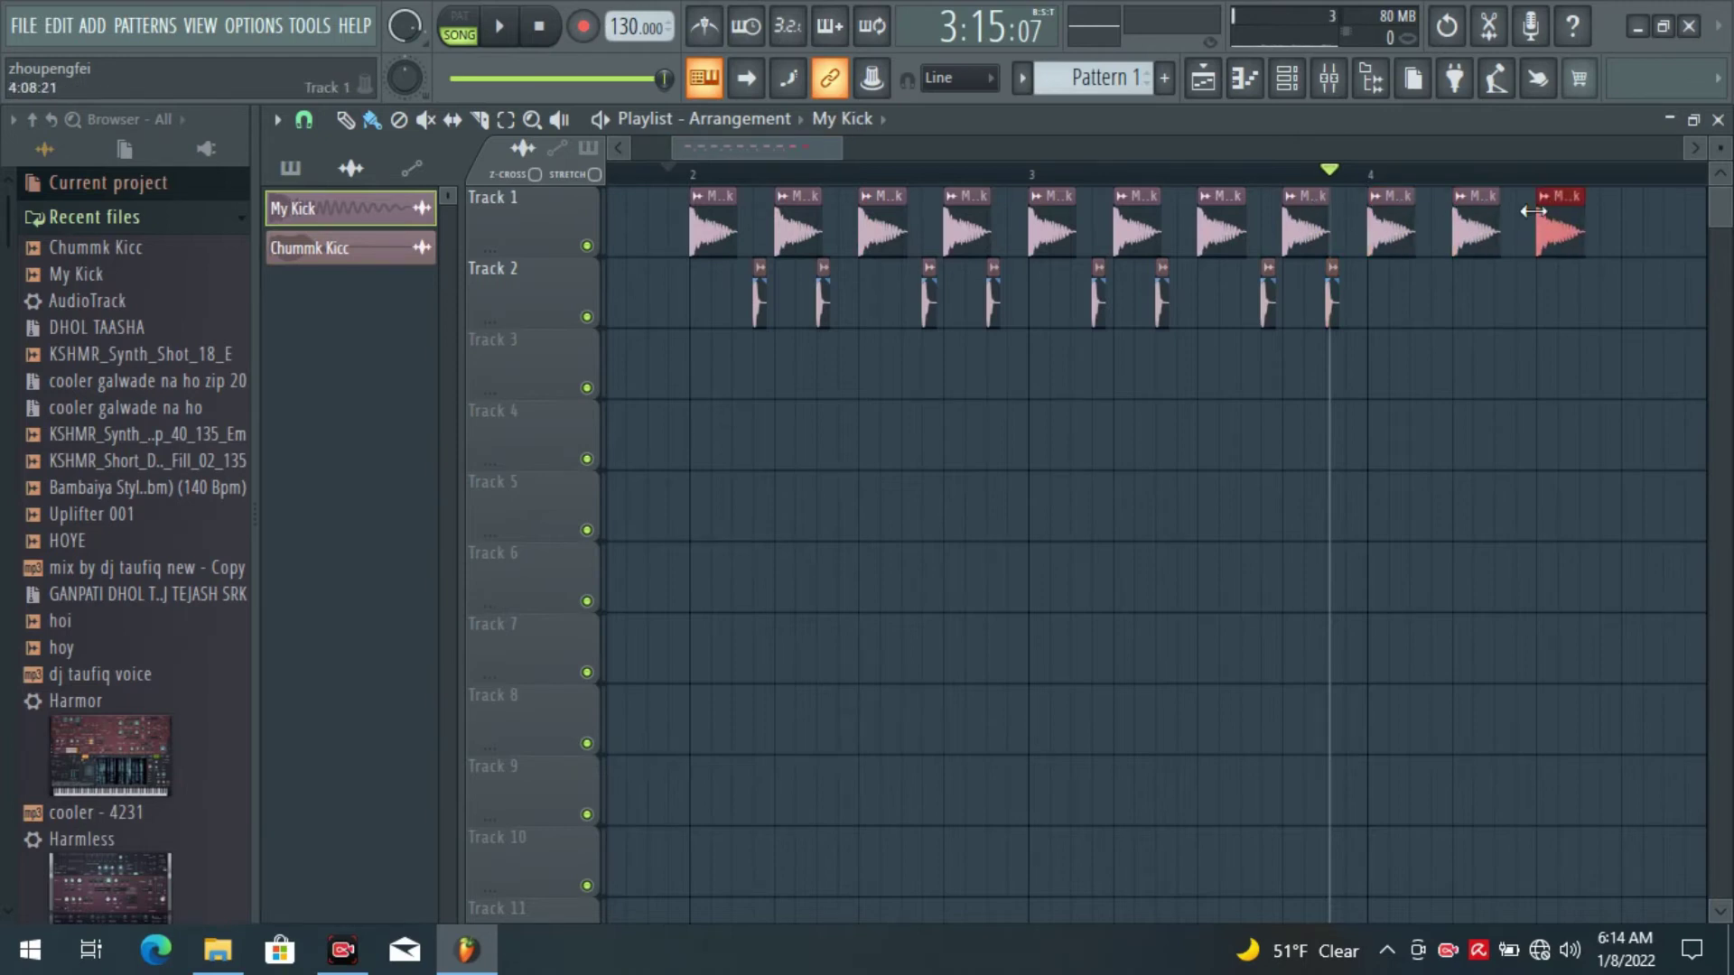
pyautogui.moveTo(807, 143); pyautogui.dragTo(835, 151)
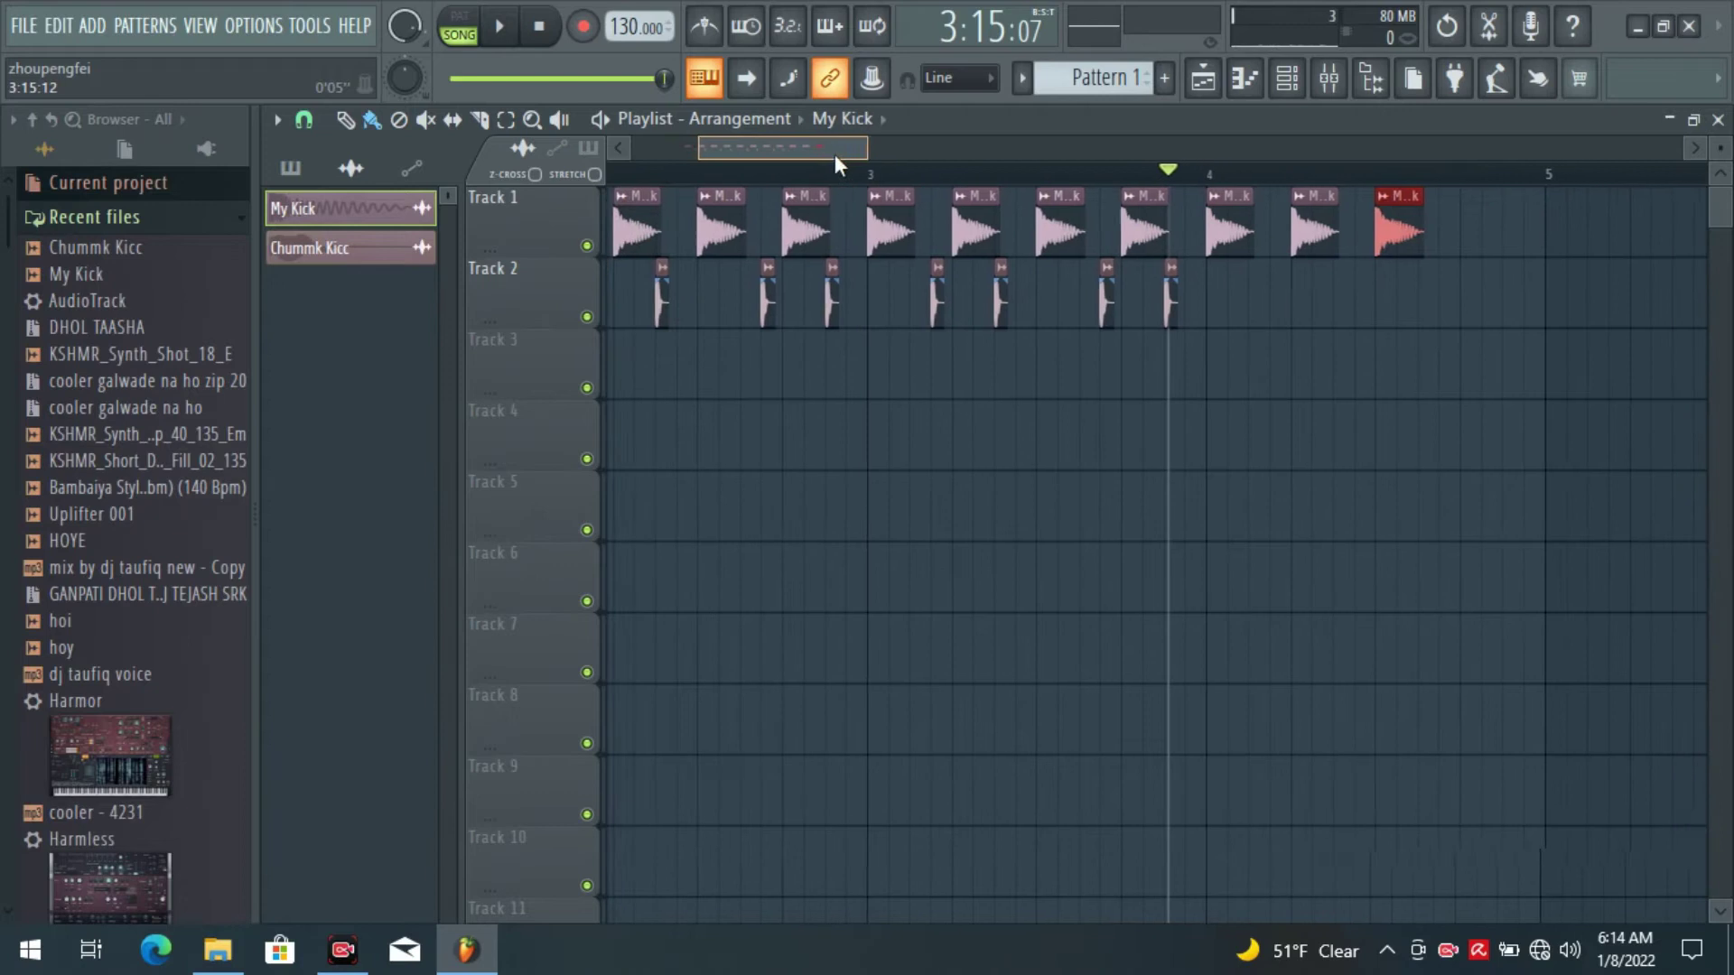
pyautogui.click(1465, 231)
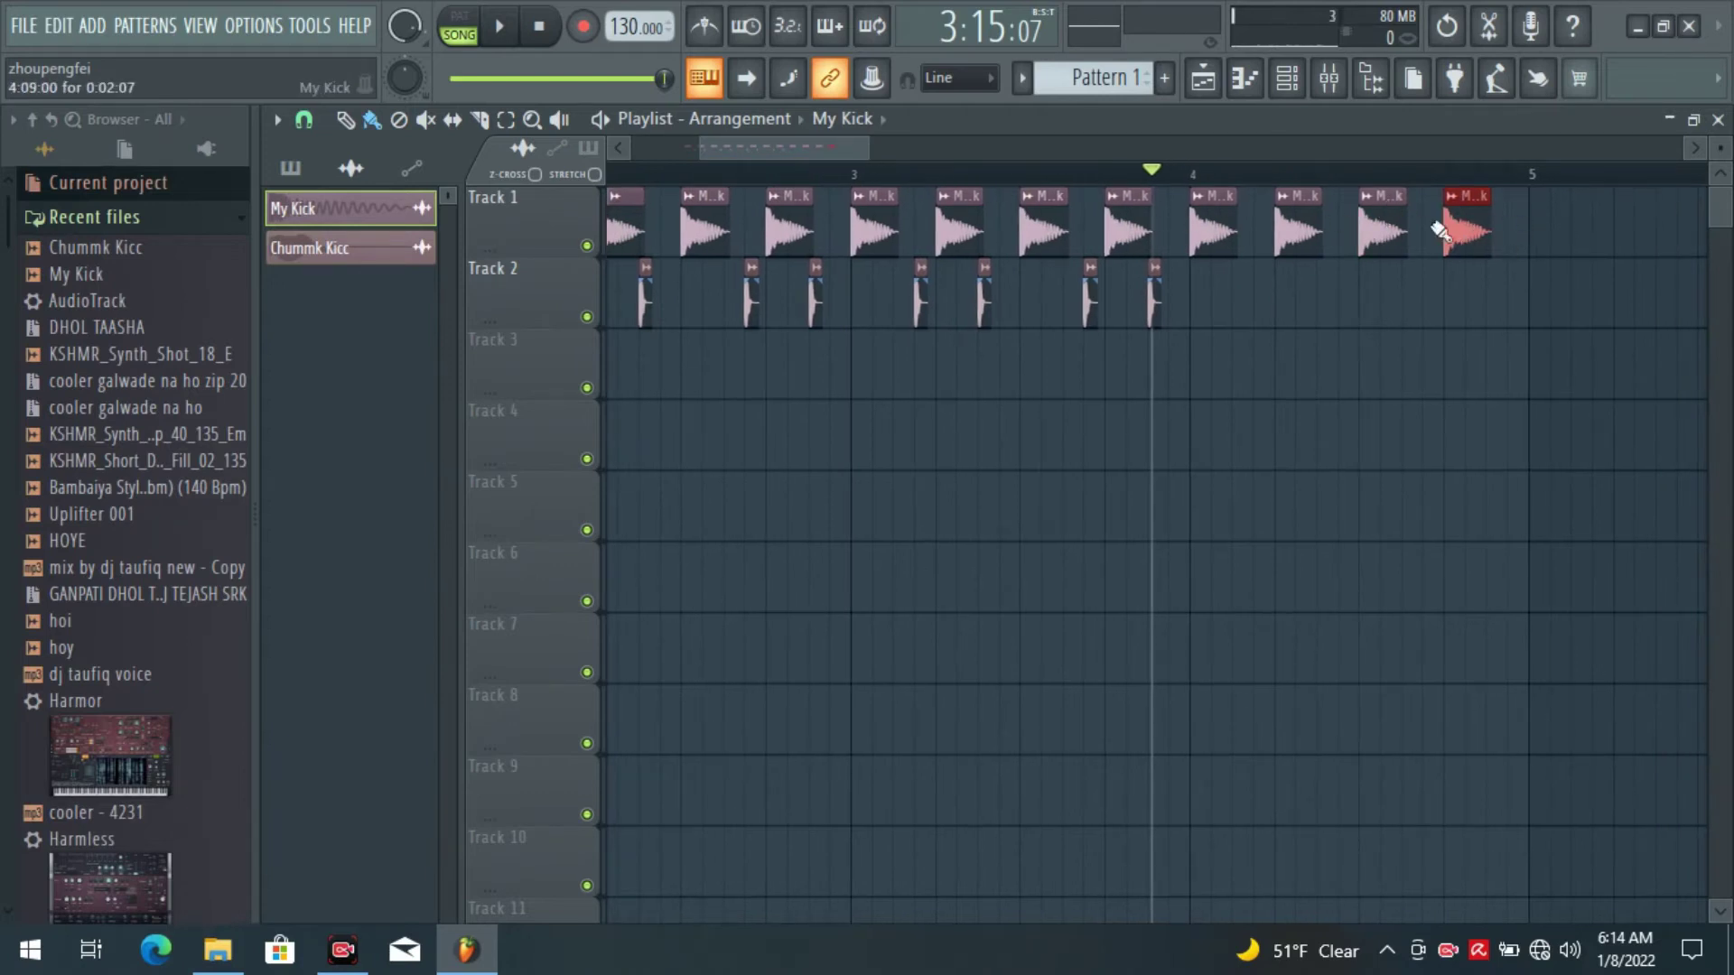
pyautogui.rightClick(1467, 237)
pyautogui.rightClick(1381, 240)
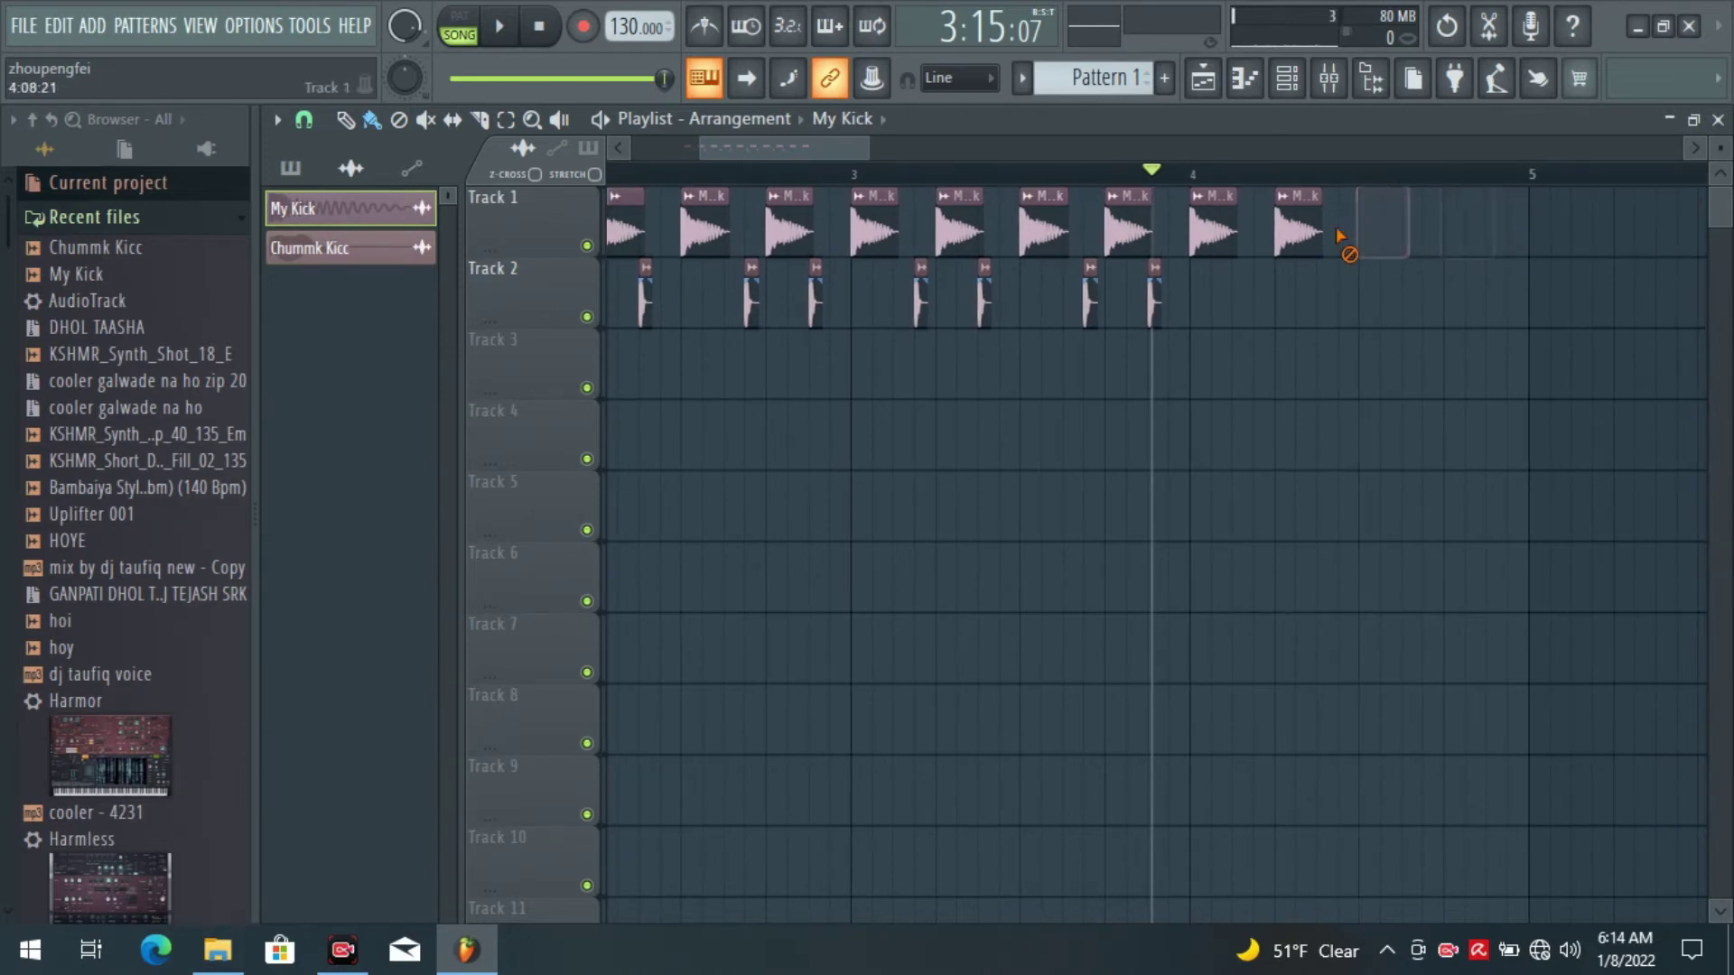
pyautogui.rightClick(1298, 238)
pyautogui.rightClick(1215, 233)
pyautogui.moveTo(858, 154); pyautogui.dragTo(824, 156)
pyautogui.scroll(-2, 854, 193)
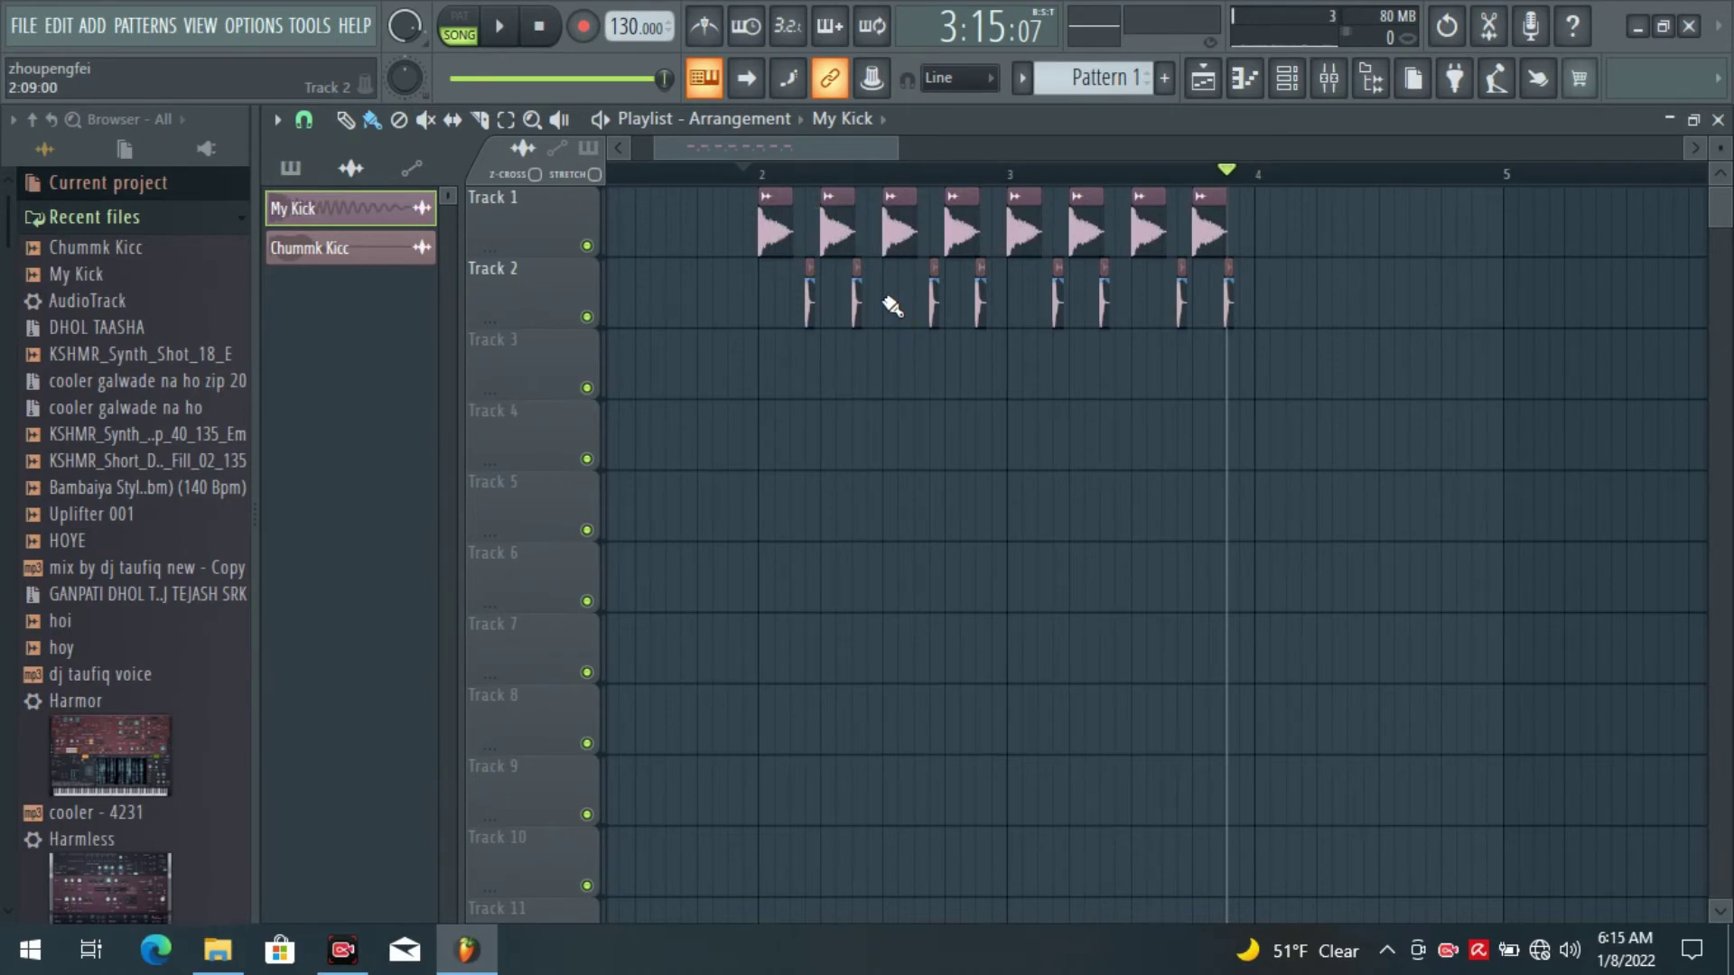
# Lower the main volume and move the playback position to the start of bar 2.
pyautogui.moveTo(663, 79); pyautogui.dragTo(524, 78)
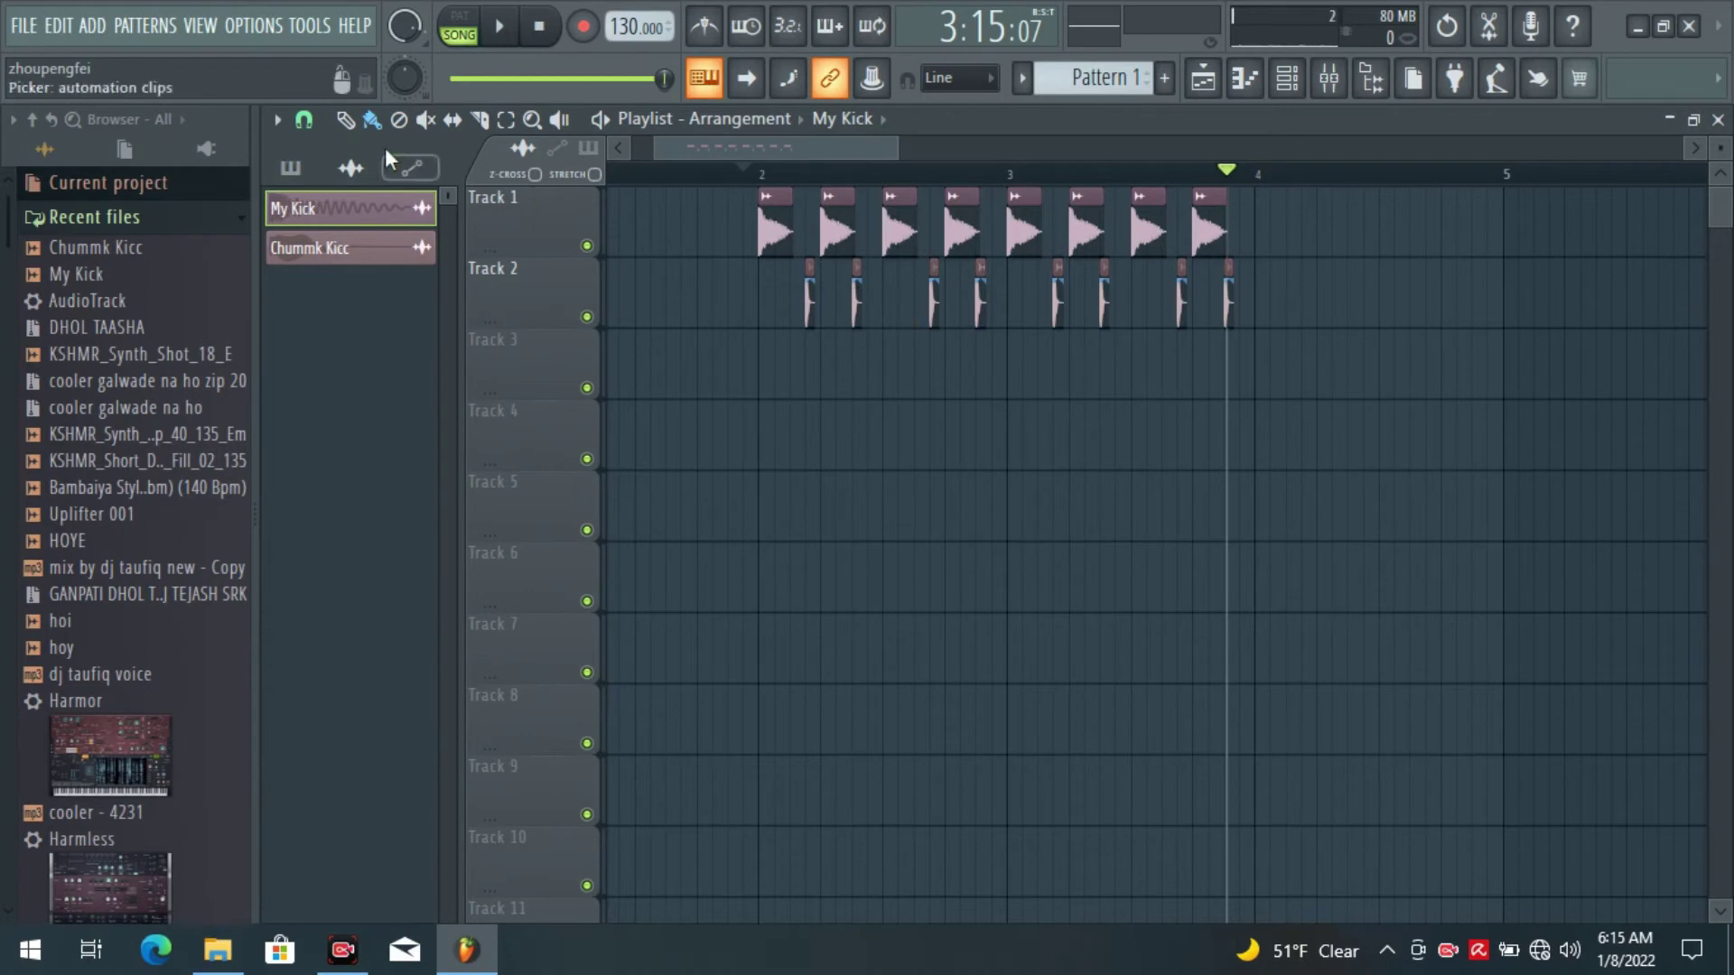
pyautogui.click(757, 172)
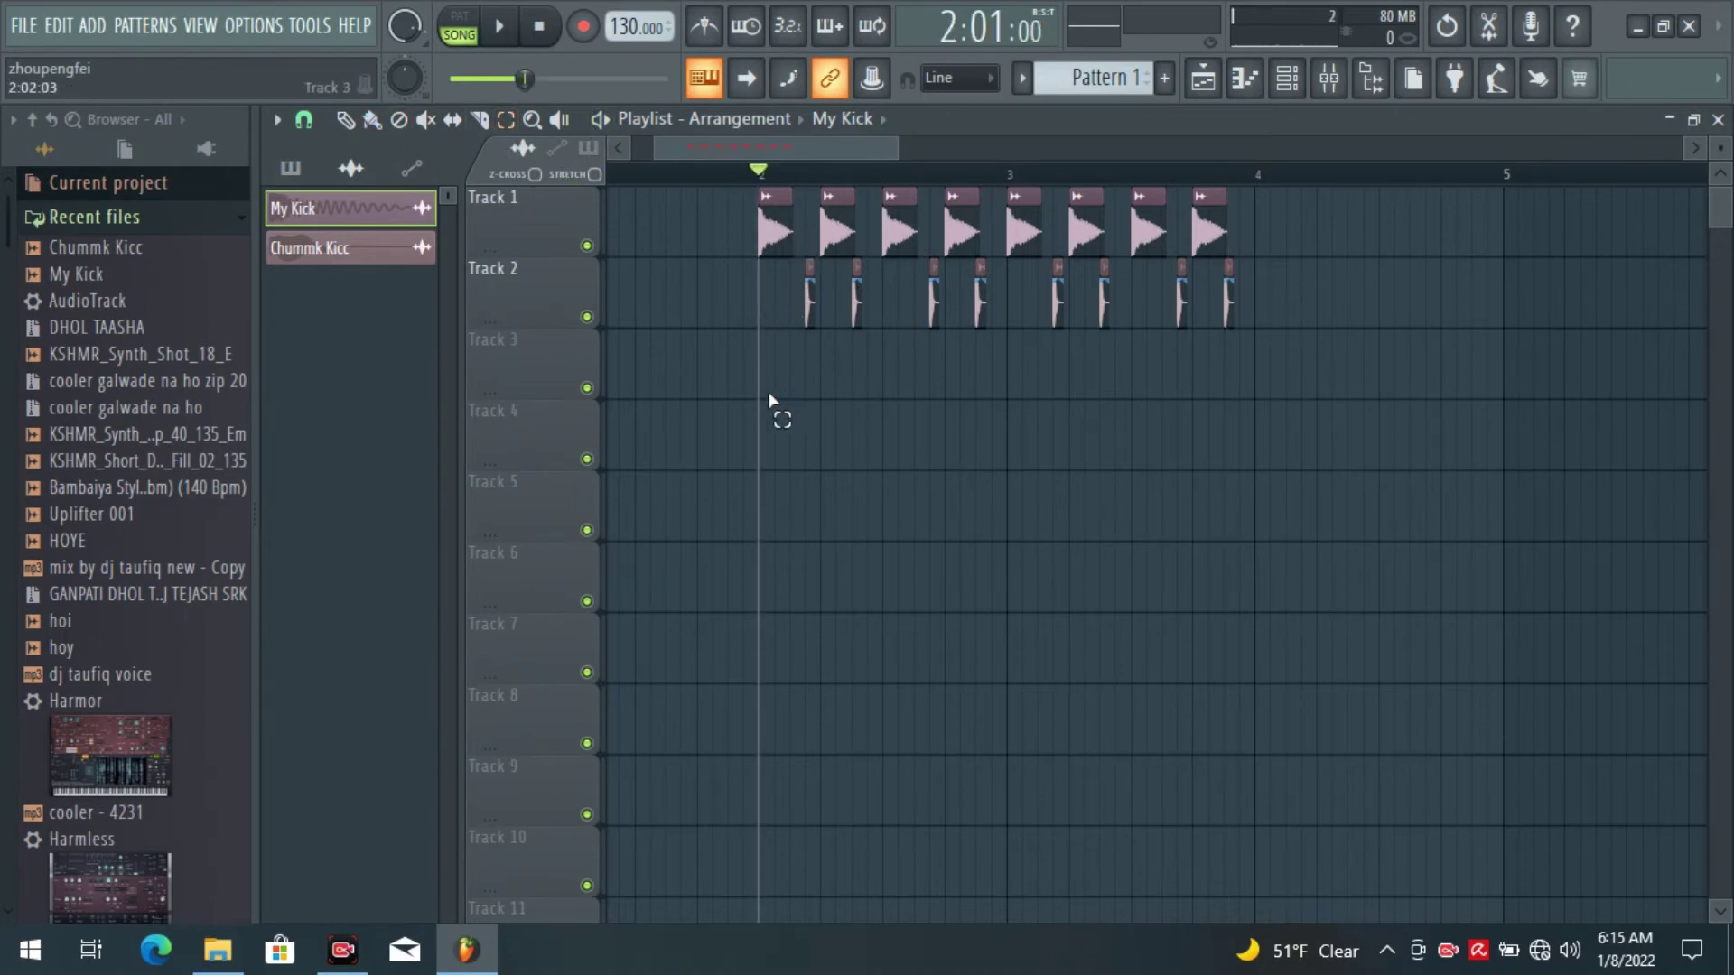
pyautogui.click(371, 120)
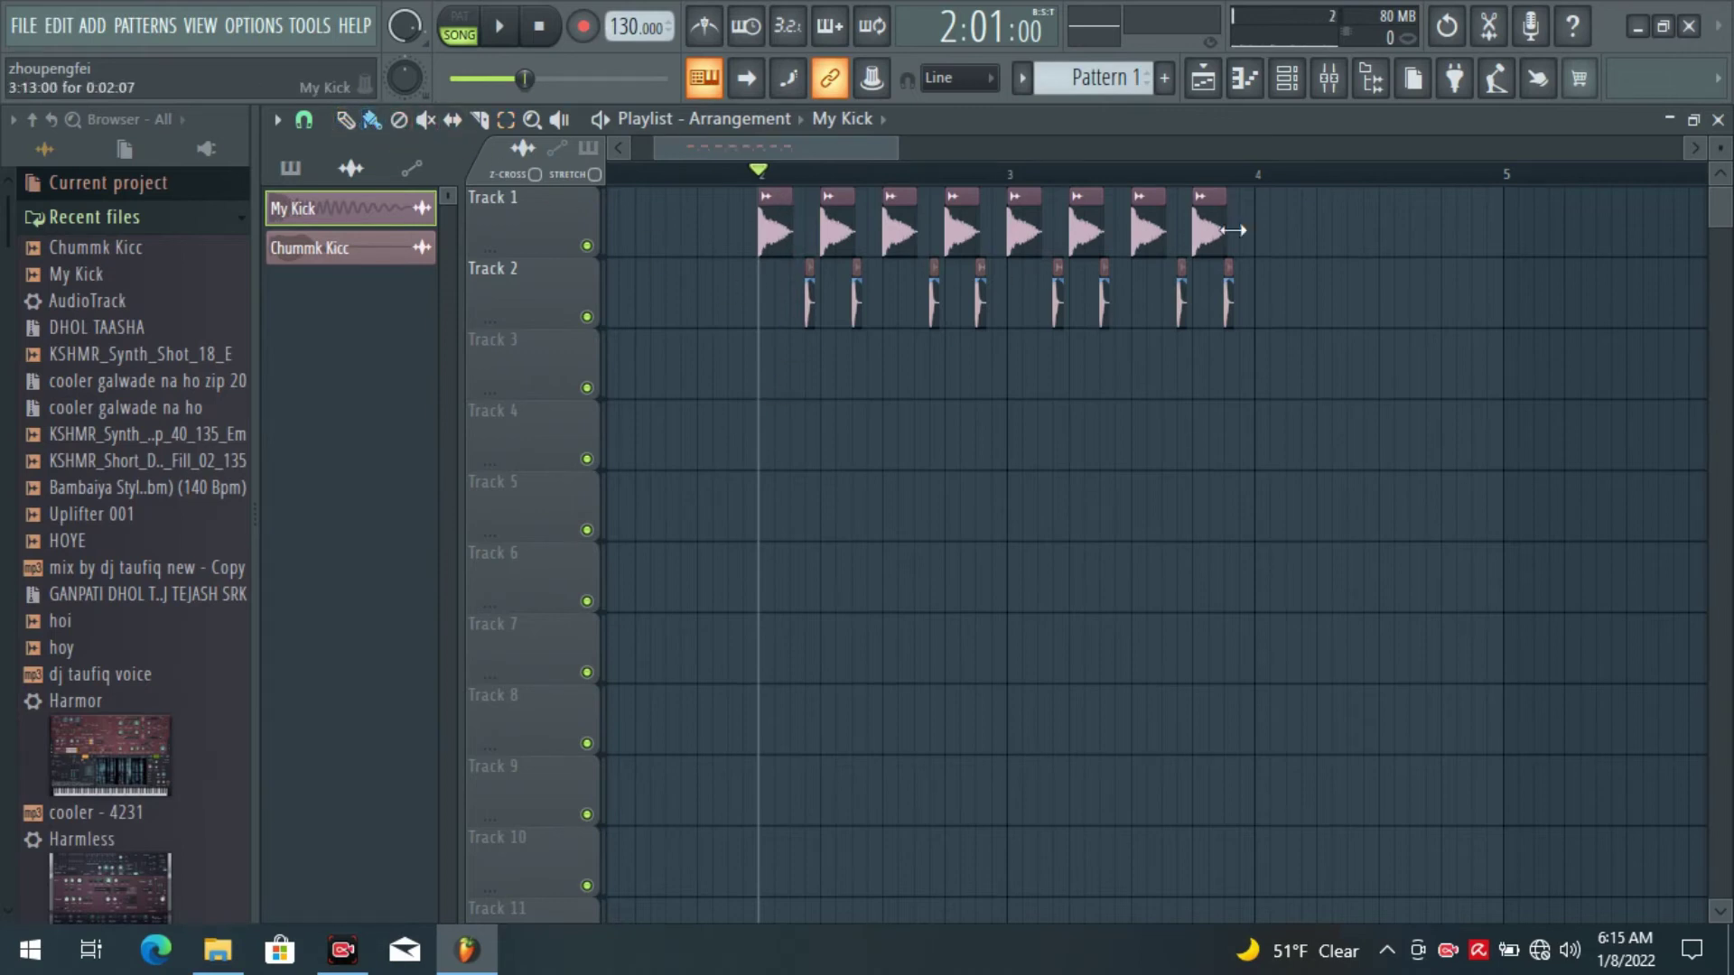
pyautogui.click(1264, 230)
pyautogui.click(1328, 230)
pyautogui.click(1381, 231)
pyautogui.click(1445, 232)
pyautogui.rightClick(1446, 232)
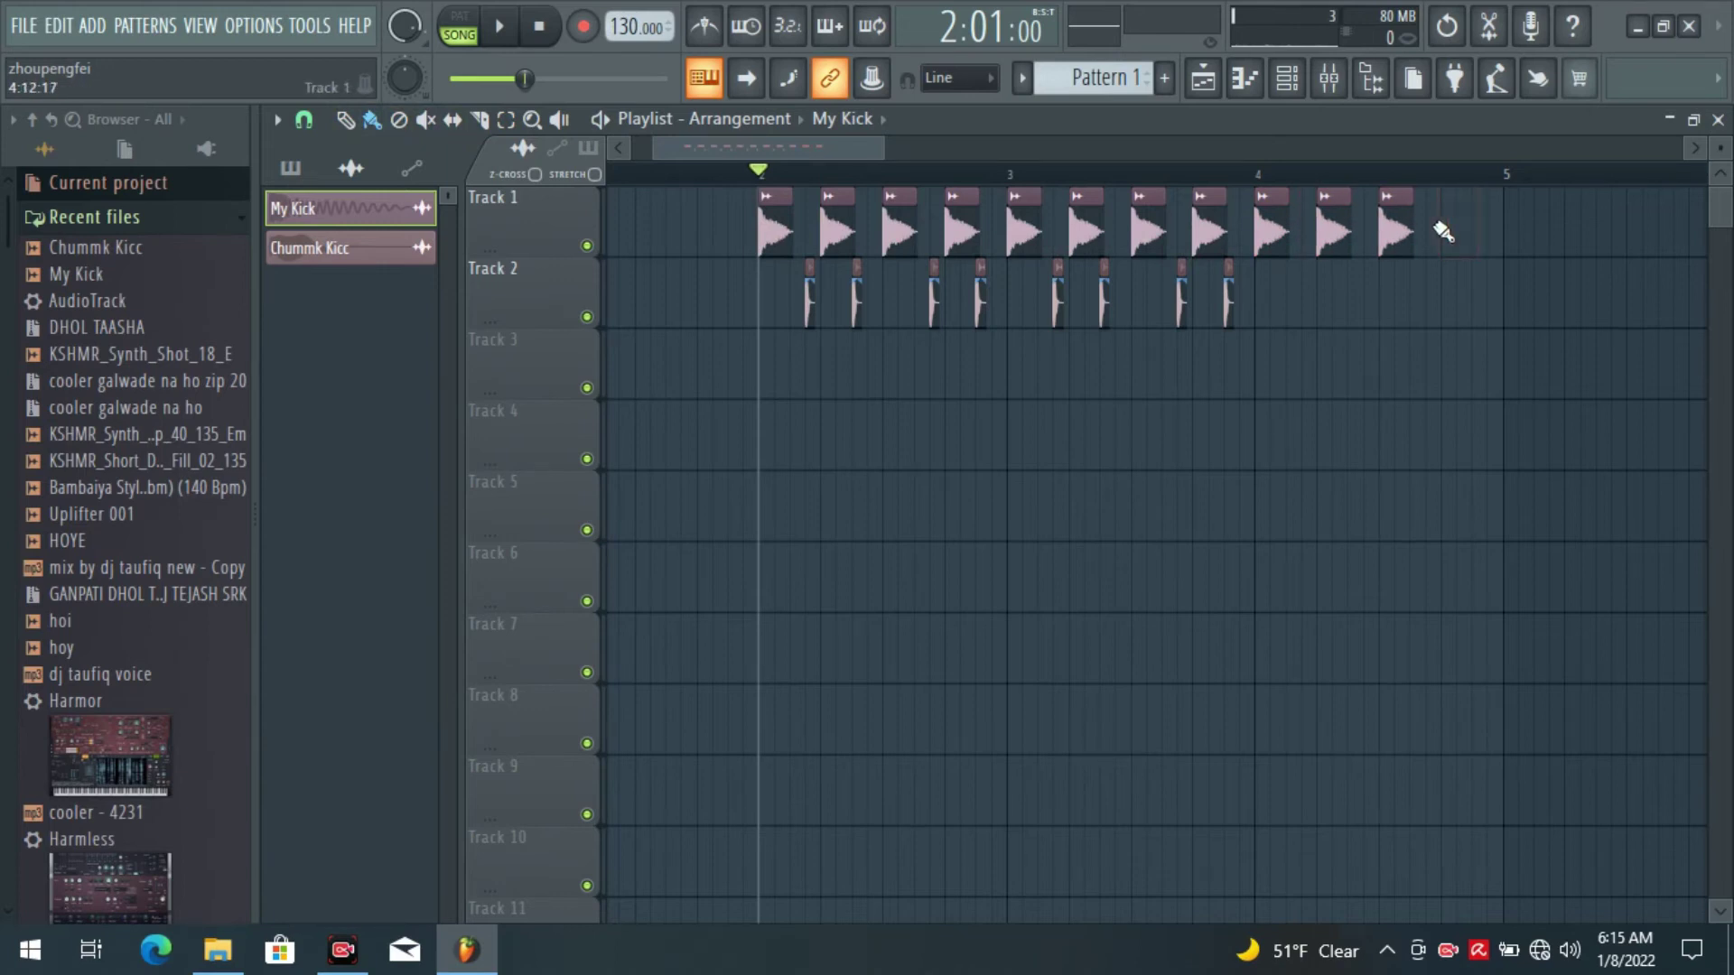
pyautogui.rightClick(1386, 233)
pyautogui.rightClick(1322, 237)
pyautogui.rightClick(1264, 237)
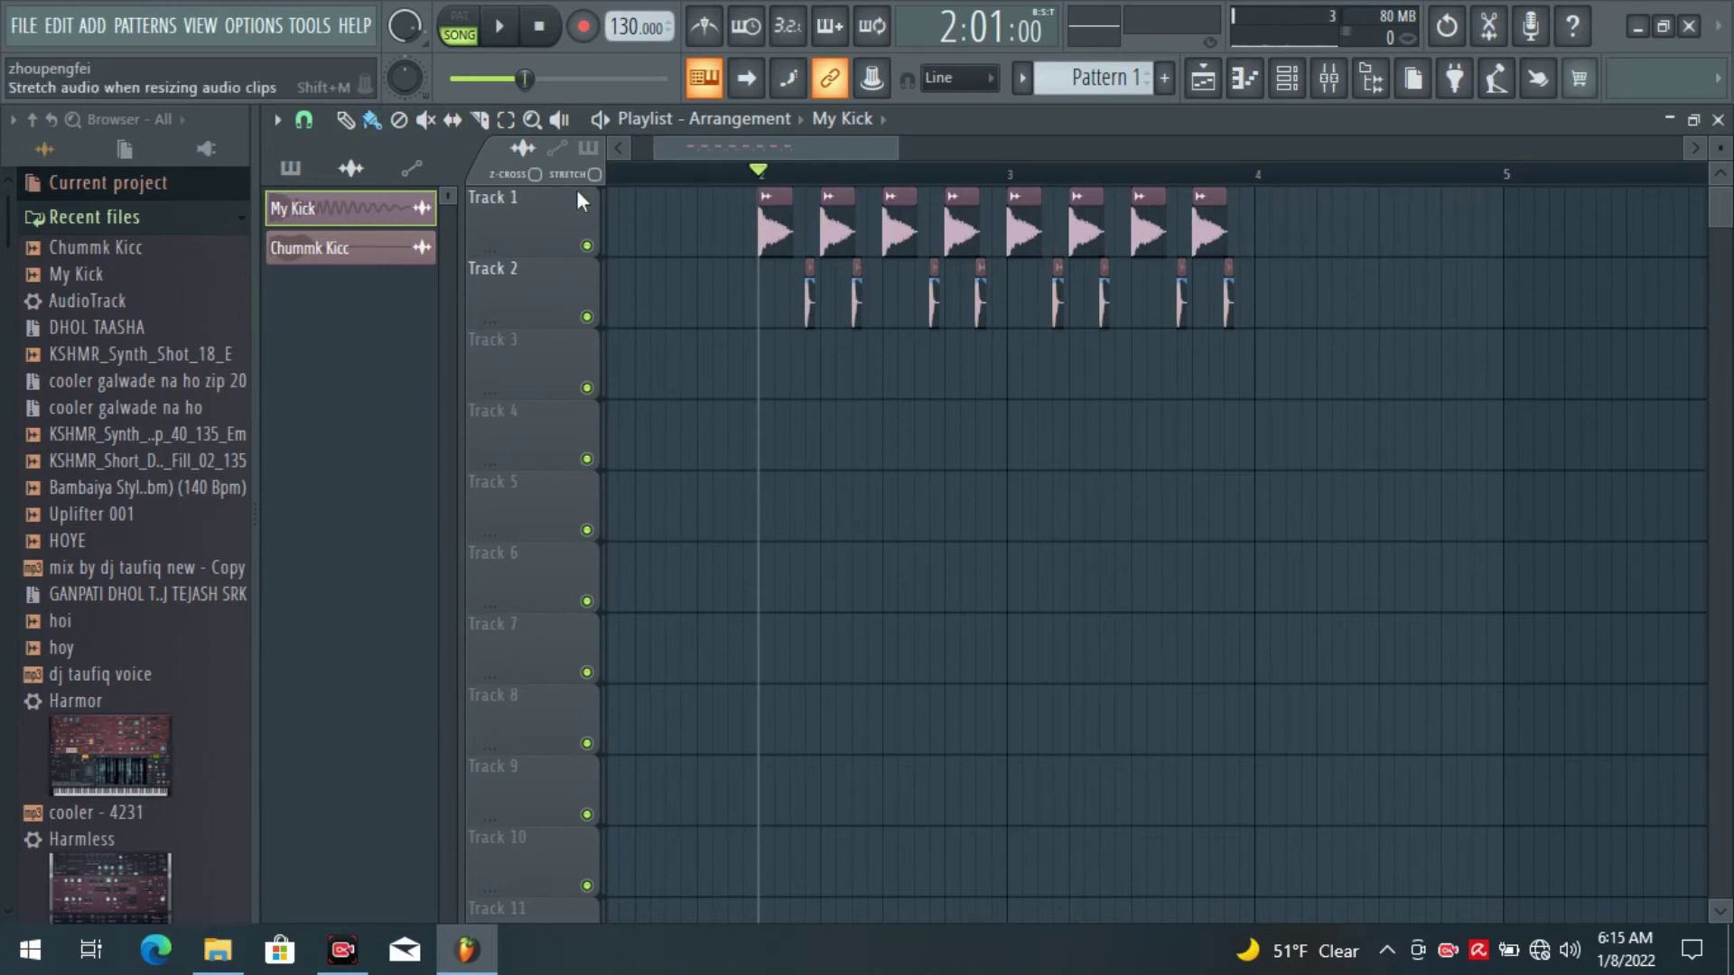
# Select all the clips on Tracks 1 and 2 and duplicate them directly after the original two-bar pattern.
pyautogui.click(506, 119)
pyautogui.moveTo(729, 487); pyautogui.dragTo(1284, 248)
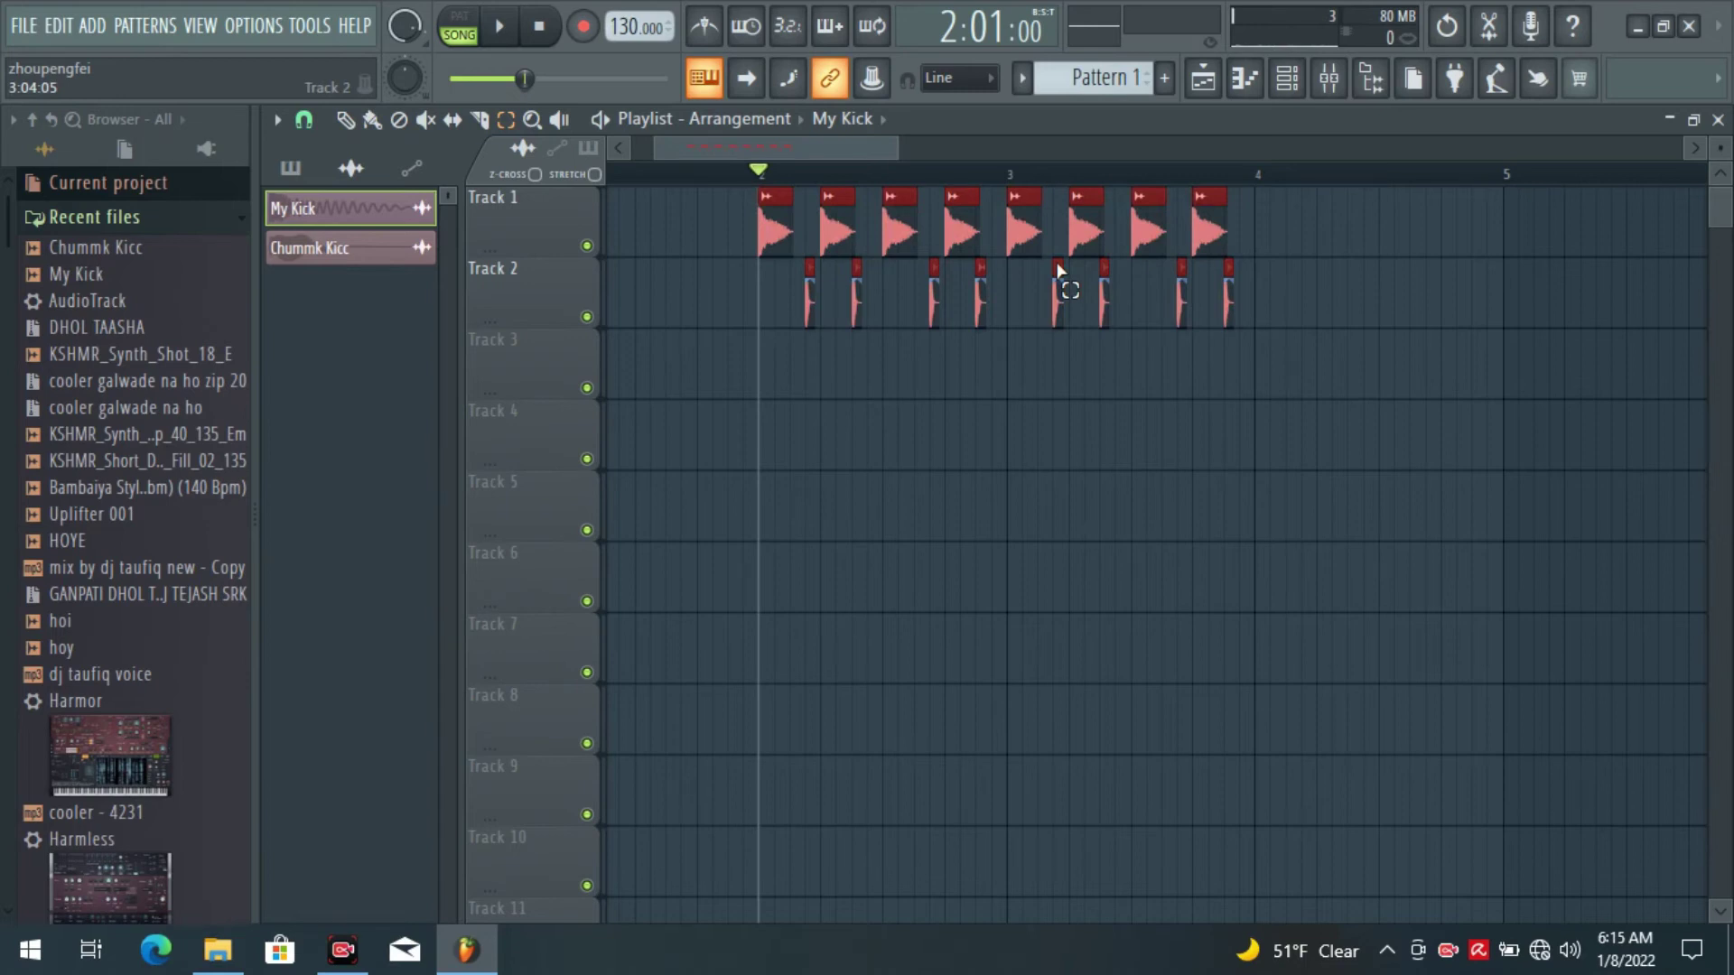
pyautogui.hotkey('ctrl', 'b')
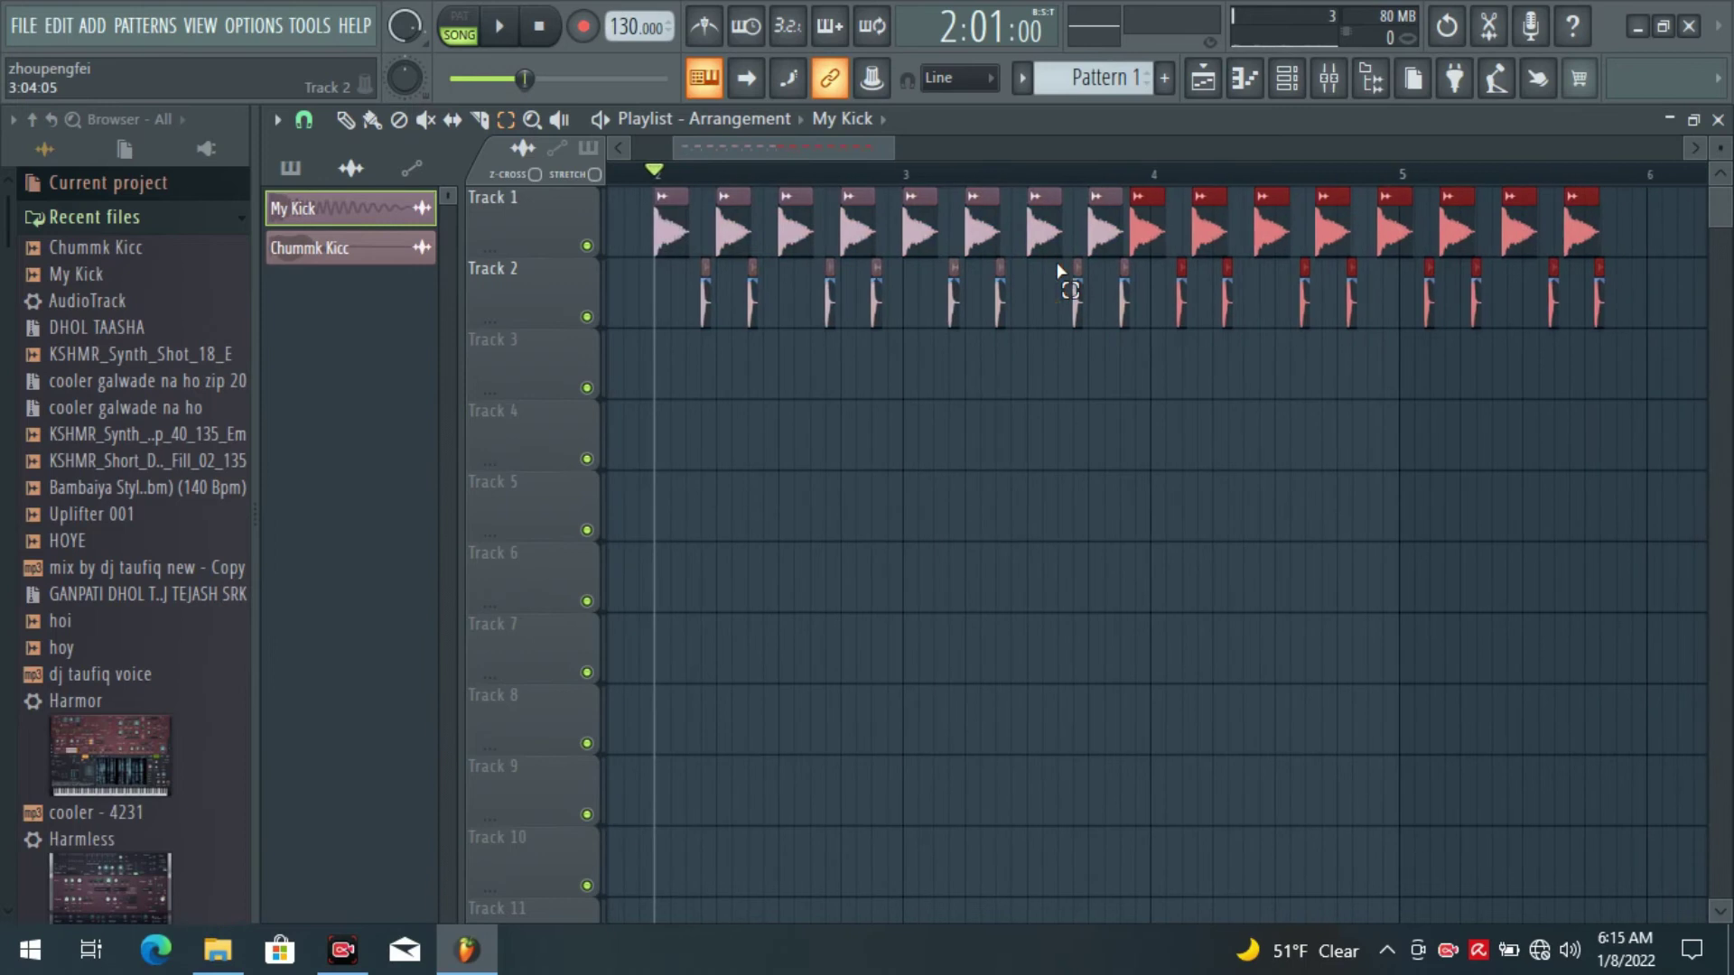
# Try to move the duplicated clips toward the start of bar 4, and set the playlist's grid snap to (none).
pyautogui.click(372, 120)
pyautogui.moveTo(791, 145); pyautogui.dragTo(833, 146)
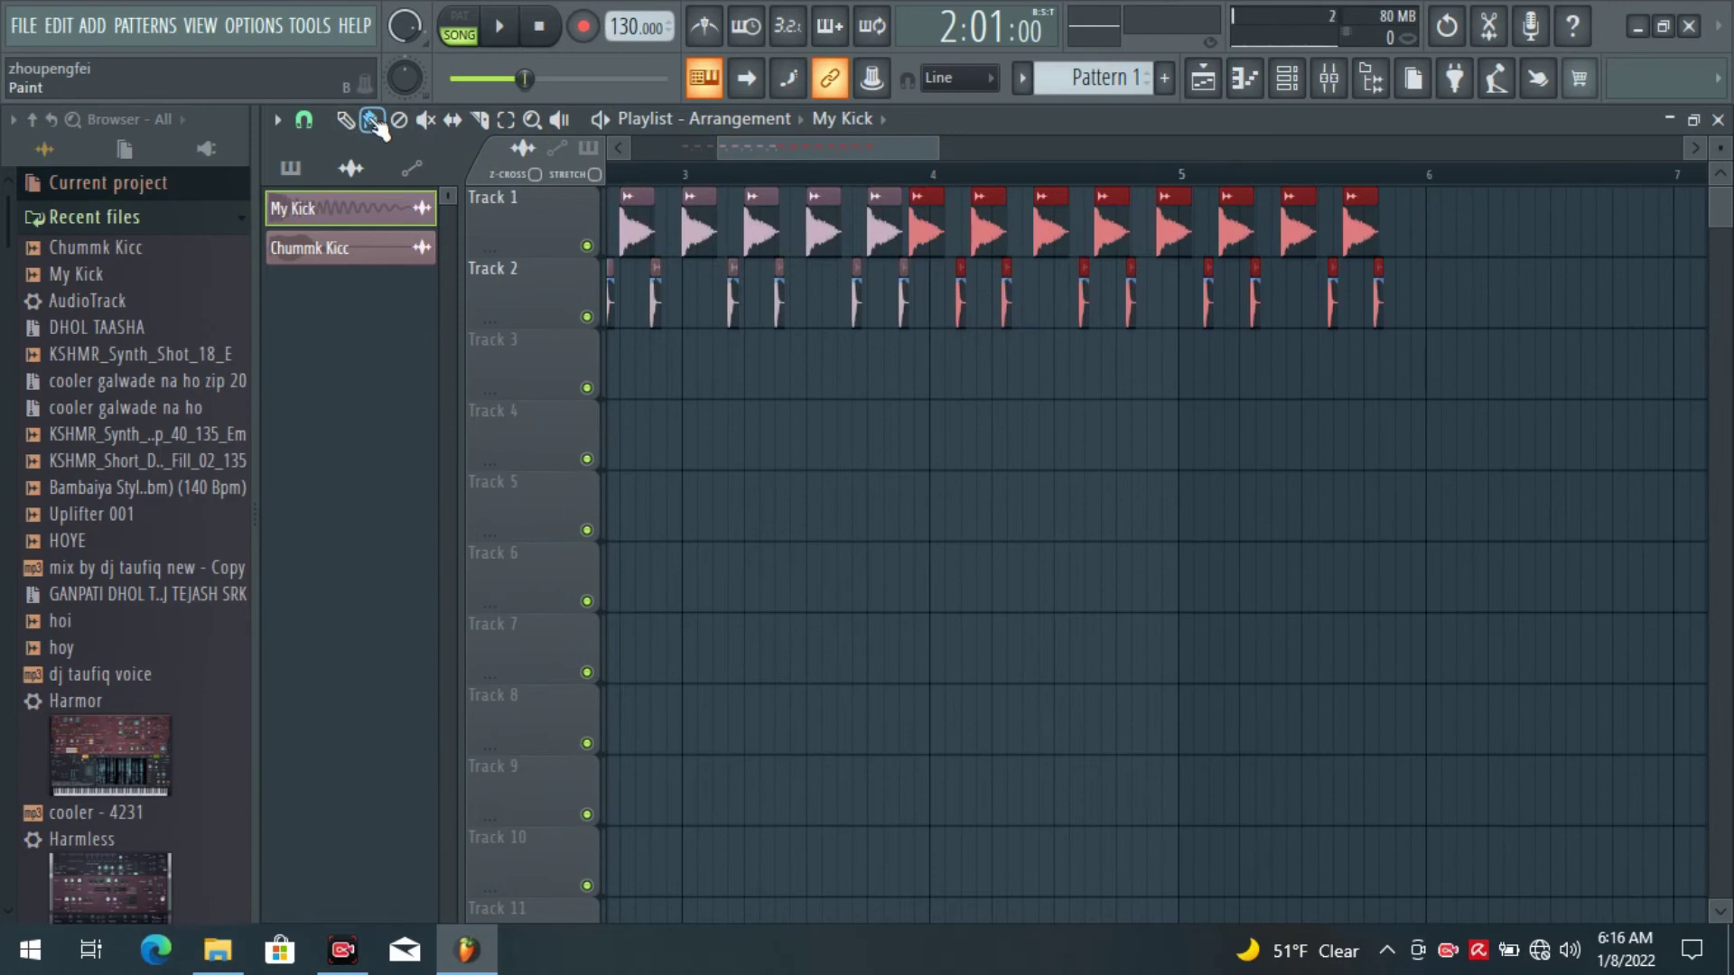
pyautogui.scroll(2, 930, 188)
pyautogui.scroll(-1, 930, 188)
pyautogui.moveTo(928, 196)
pyautogui.mouseDown()
pyautogui.moveTo(939, 233)
pyautogui.moveTo(938, 198)
pyautogui.mouseUp()
pyautogui.scroll(6, 937, 196)
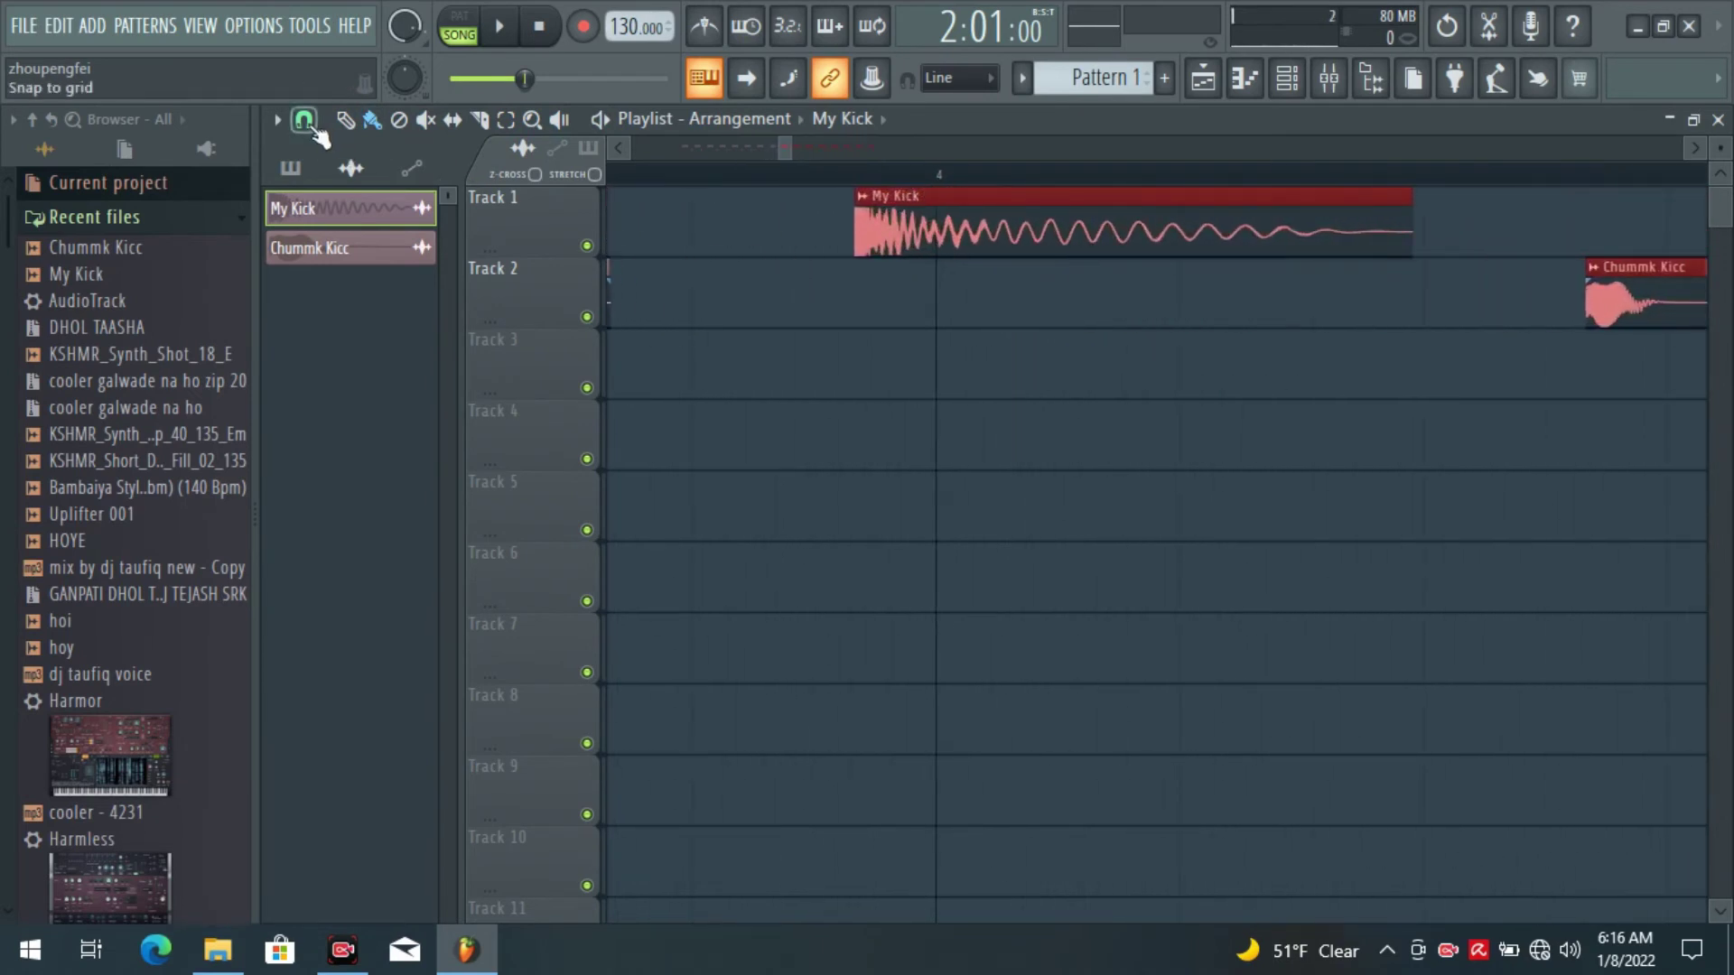
pyautogui.click(302, 119)
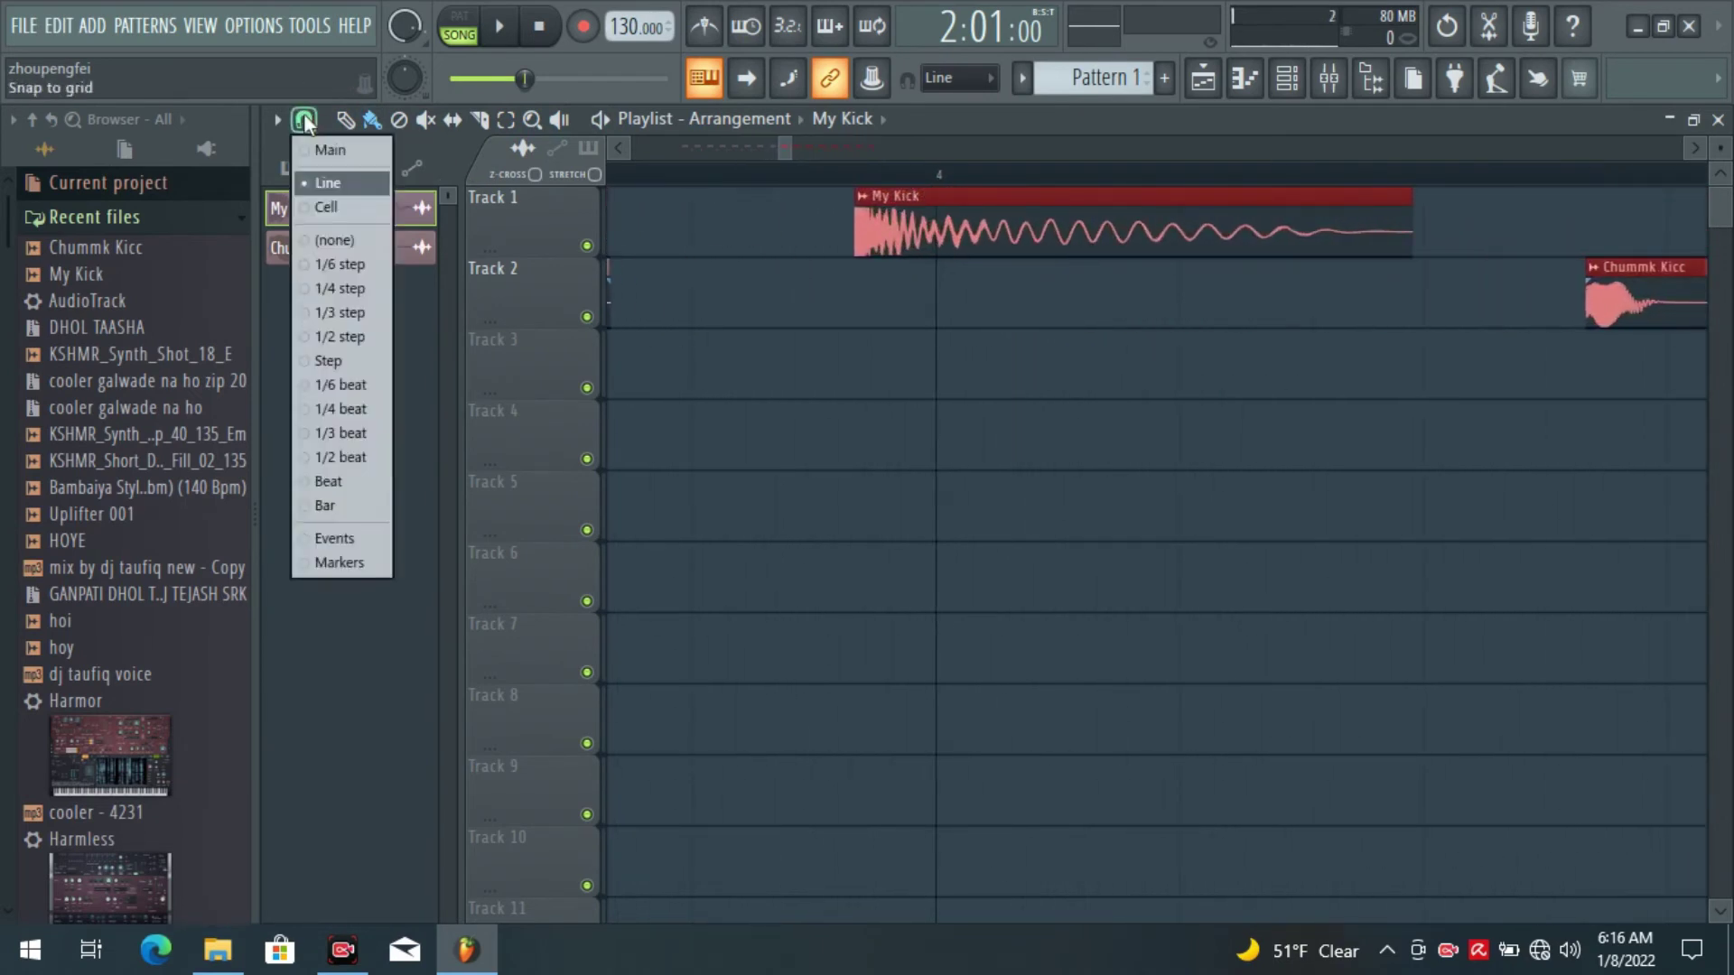
pyautogui.click(344, 241)
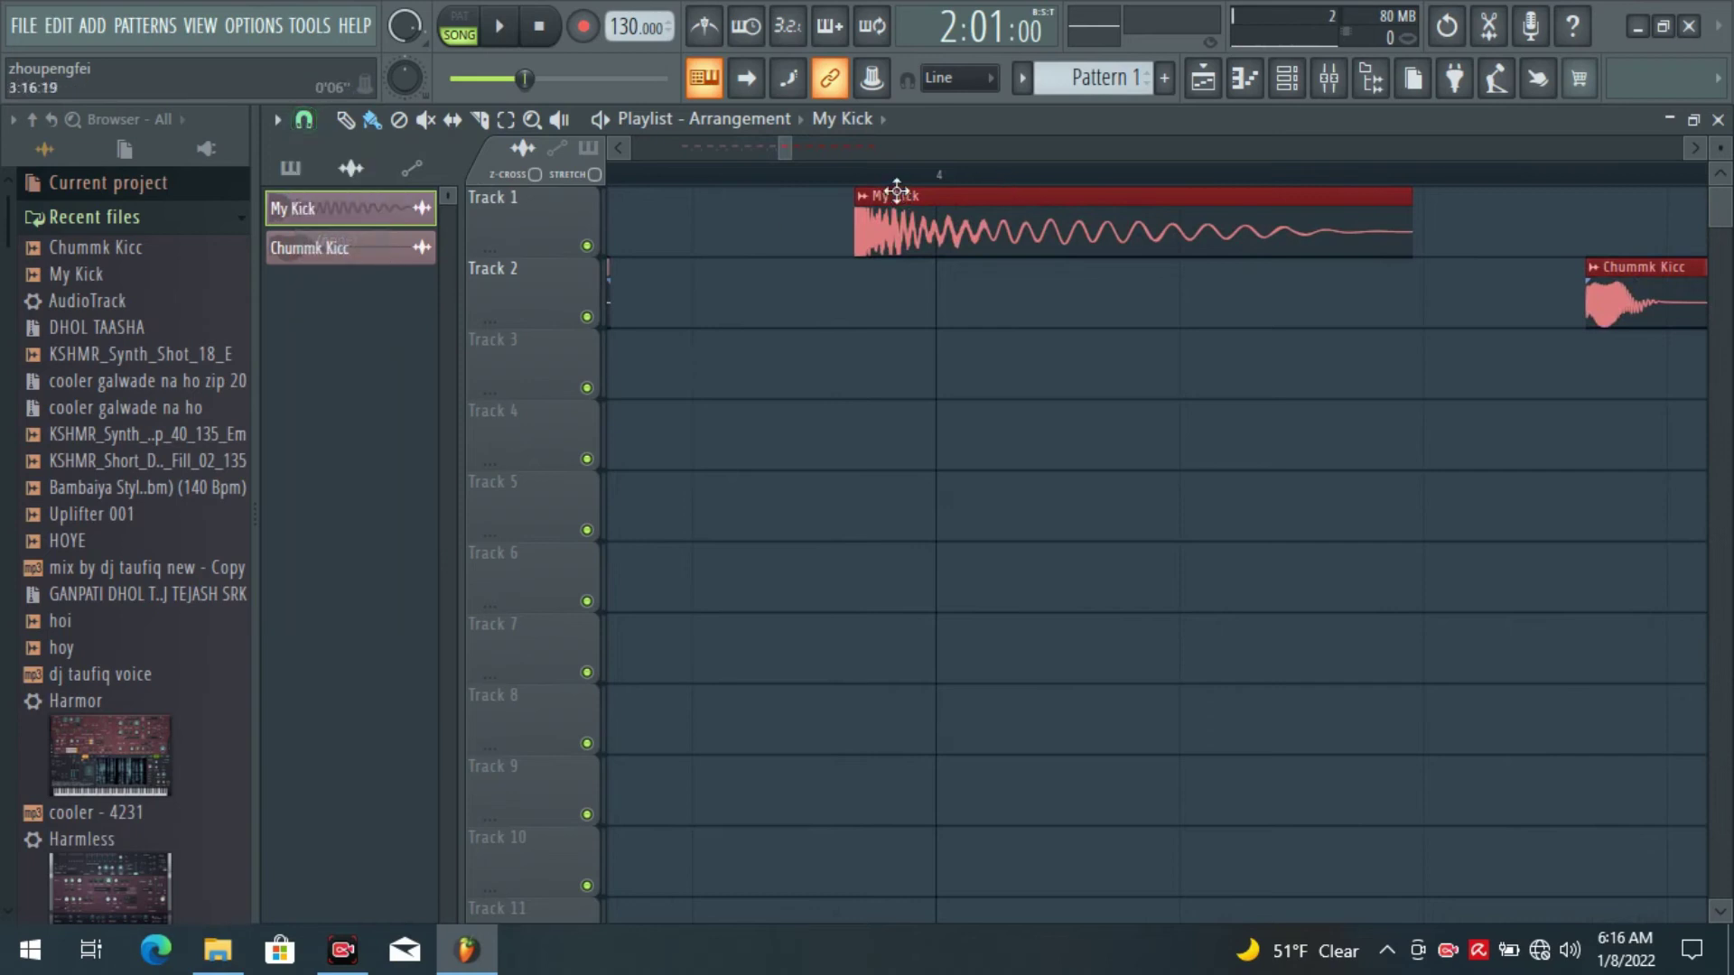
# Move the duplicated clips to begin exactly at bar 4, and play the four-bar pattern from bar 2 to hear it.
pyautogui.moveTo(915, 237); pyautogui.dragTo(995, 237)
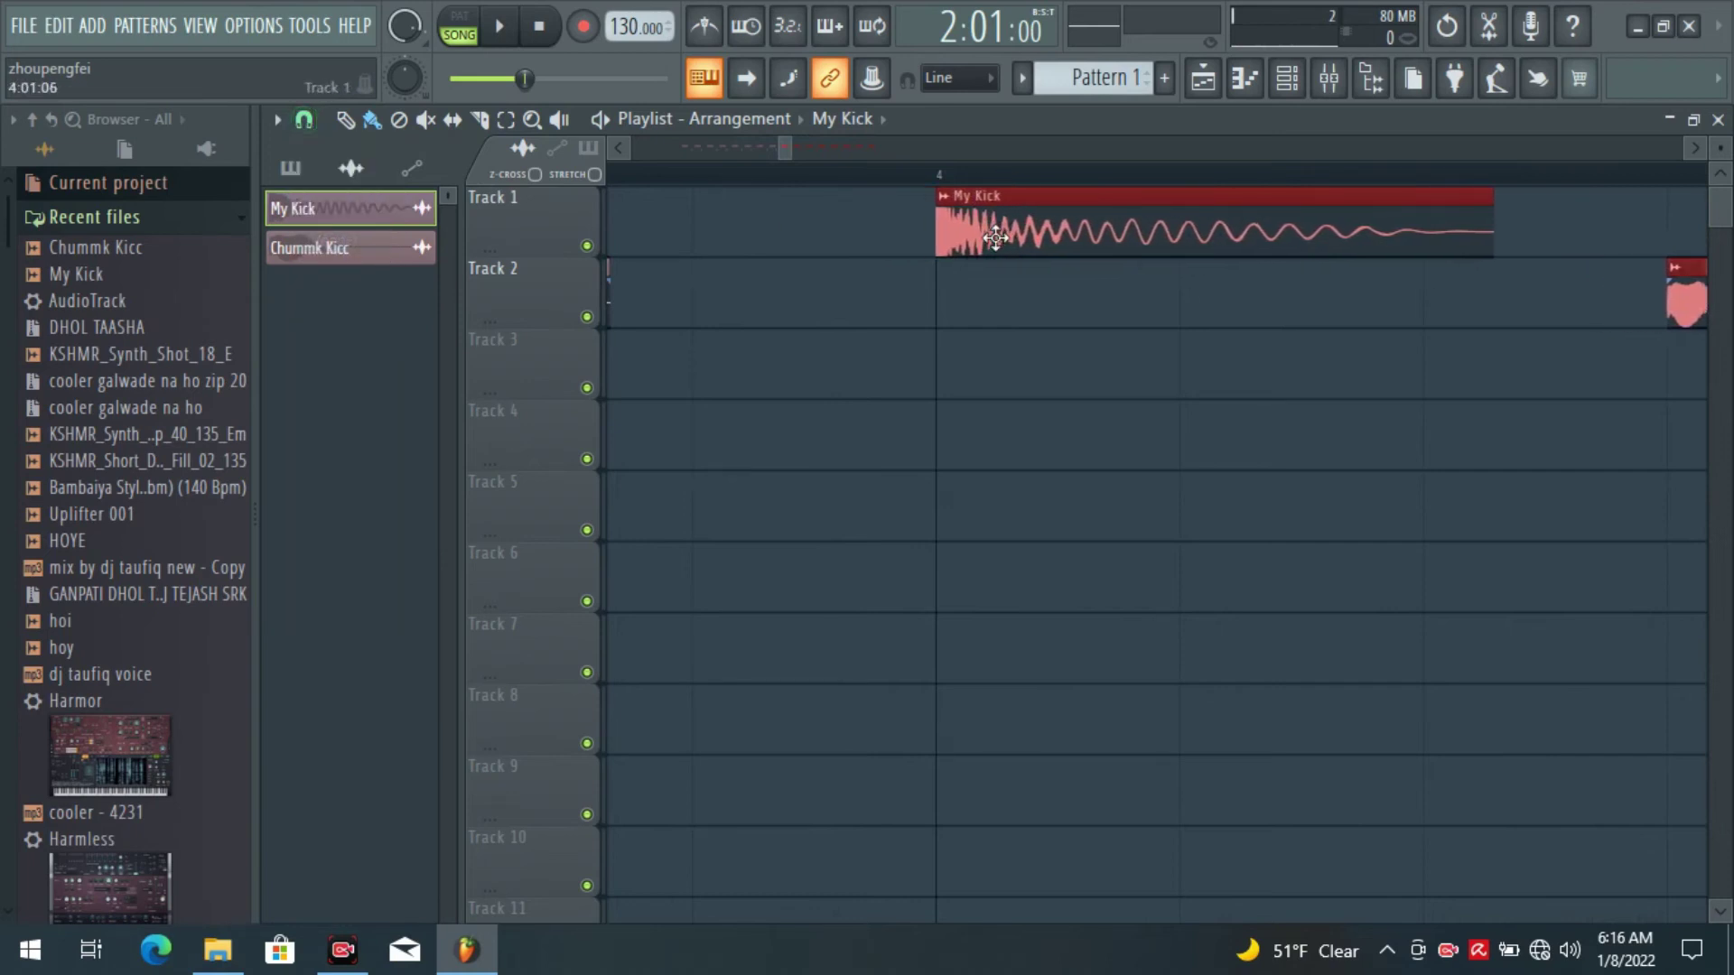
pyautogui.scroll(-10, 993, 190)
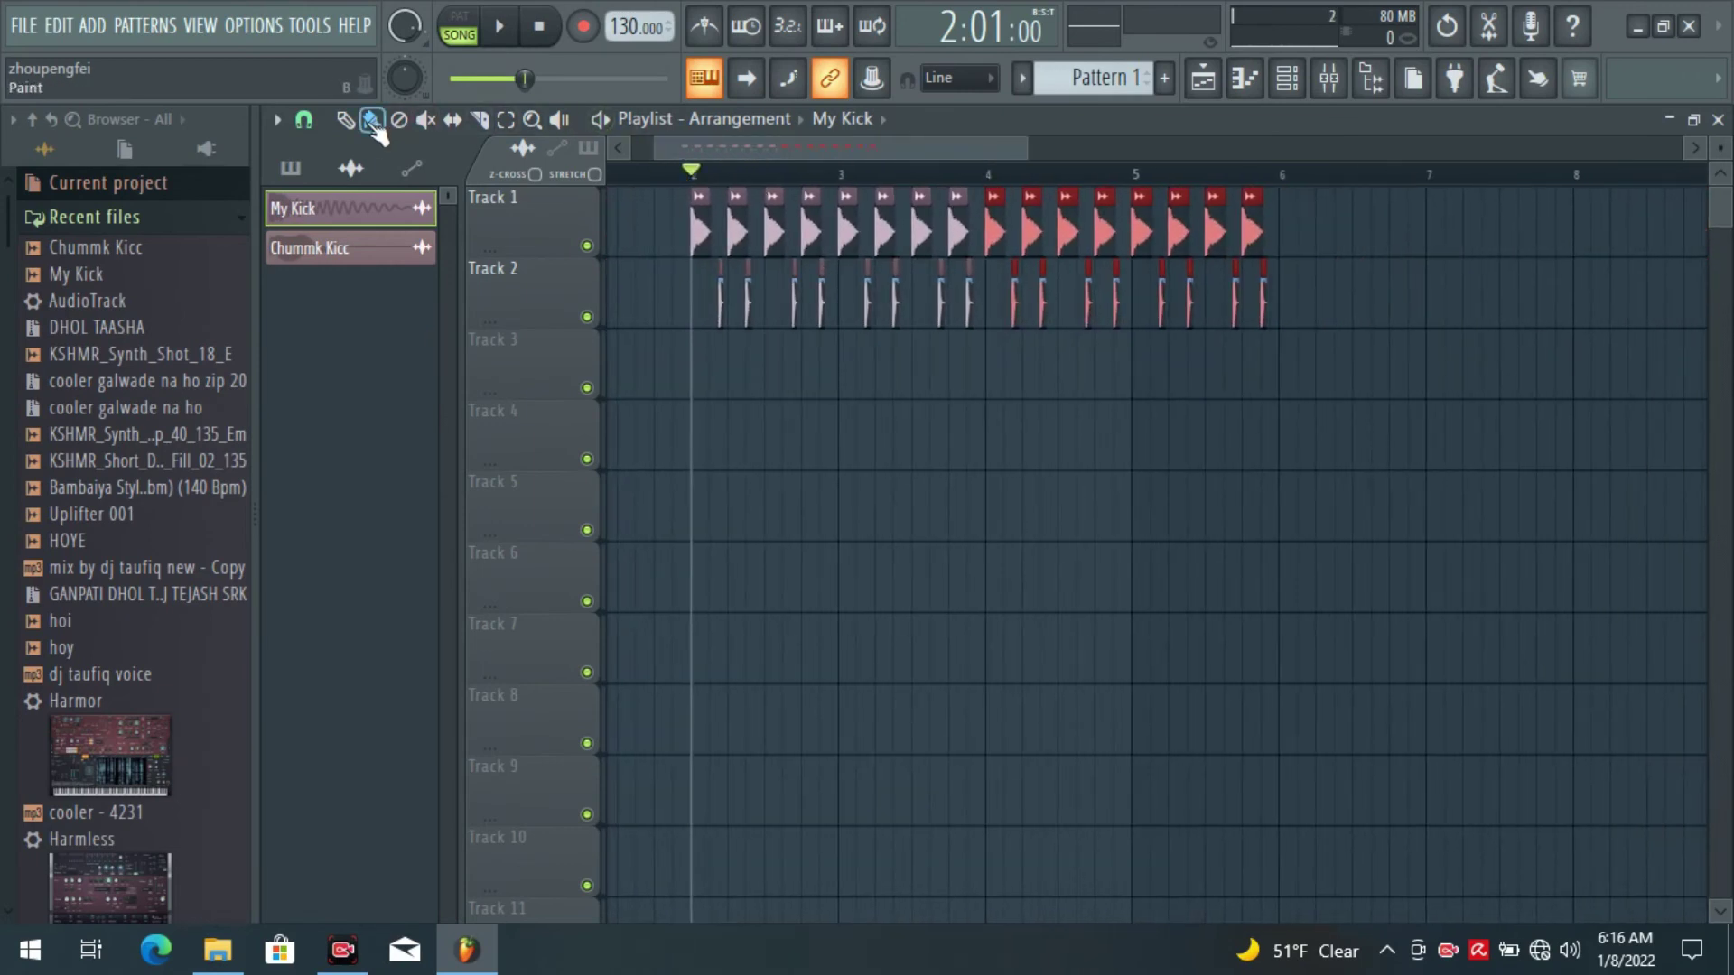
pyautogui.click(502, 27)
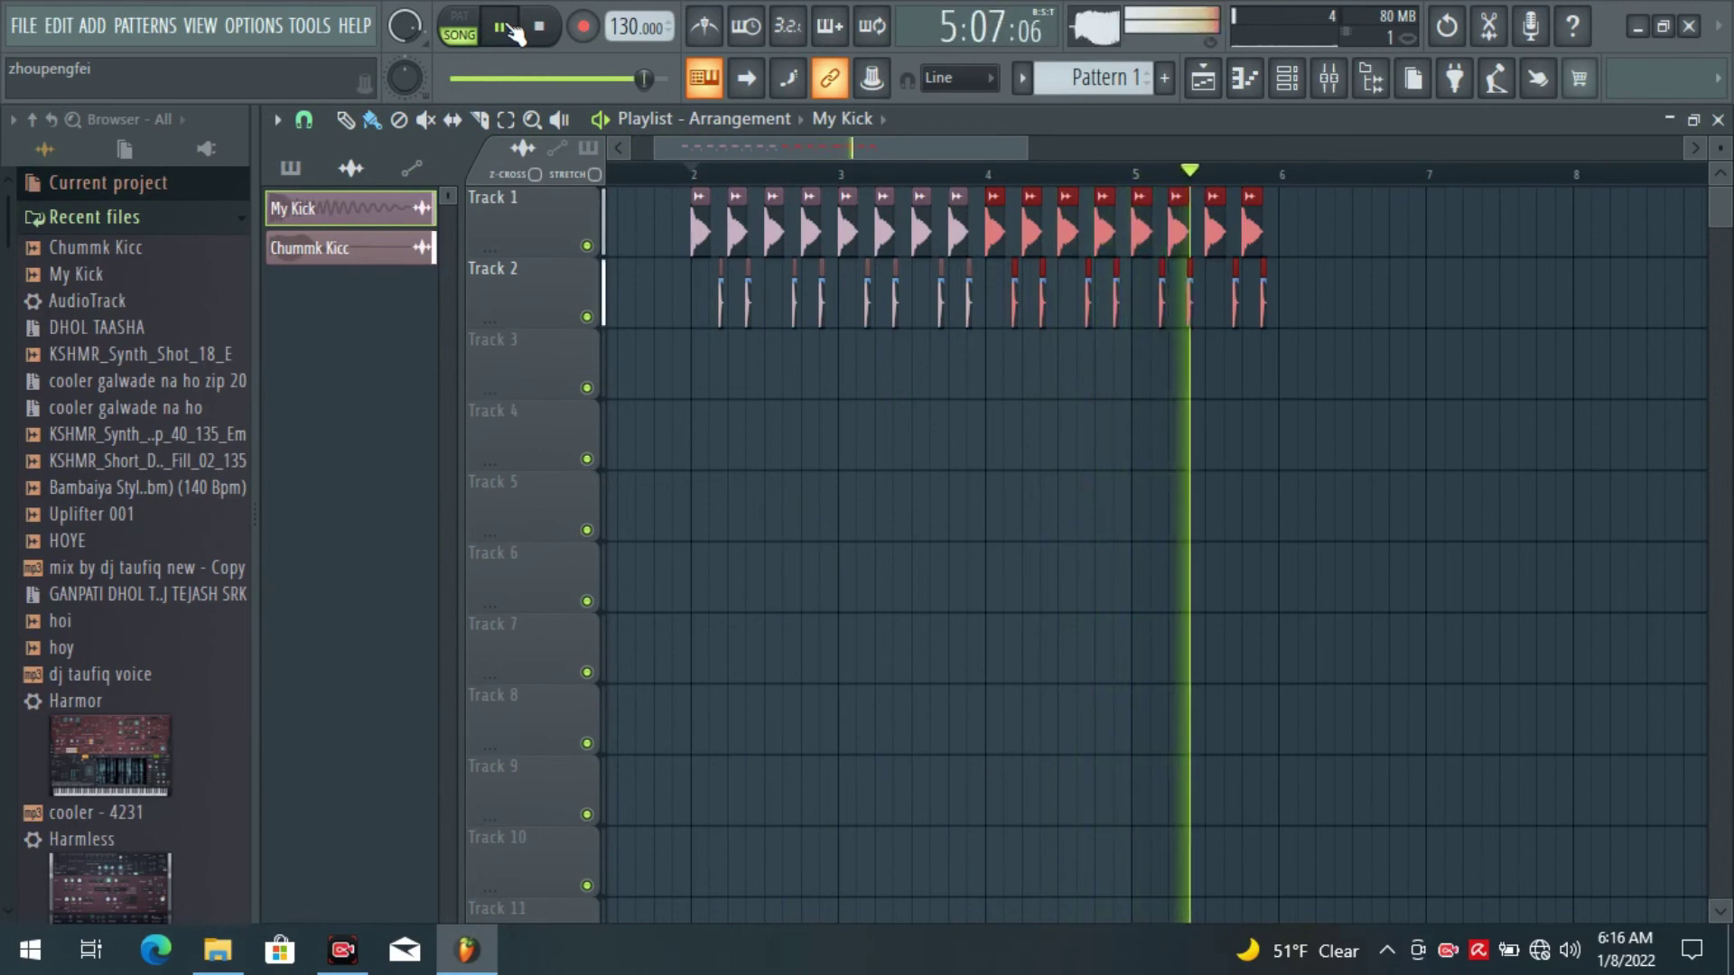
pyautogui.click(512, 33)
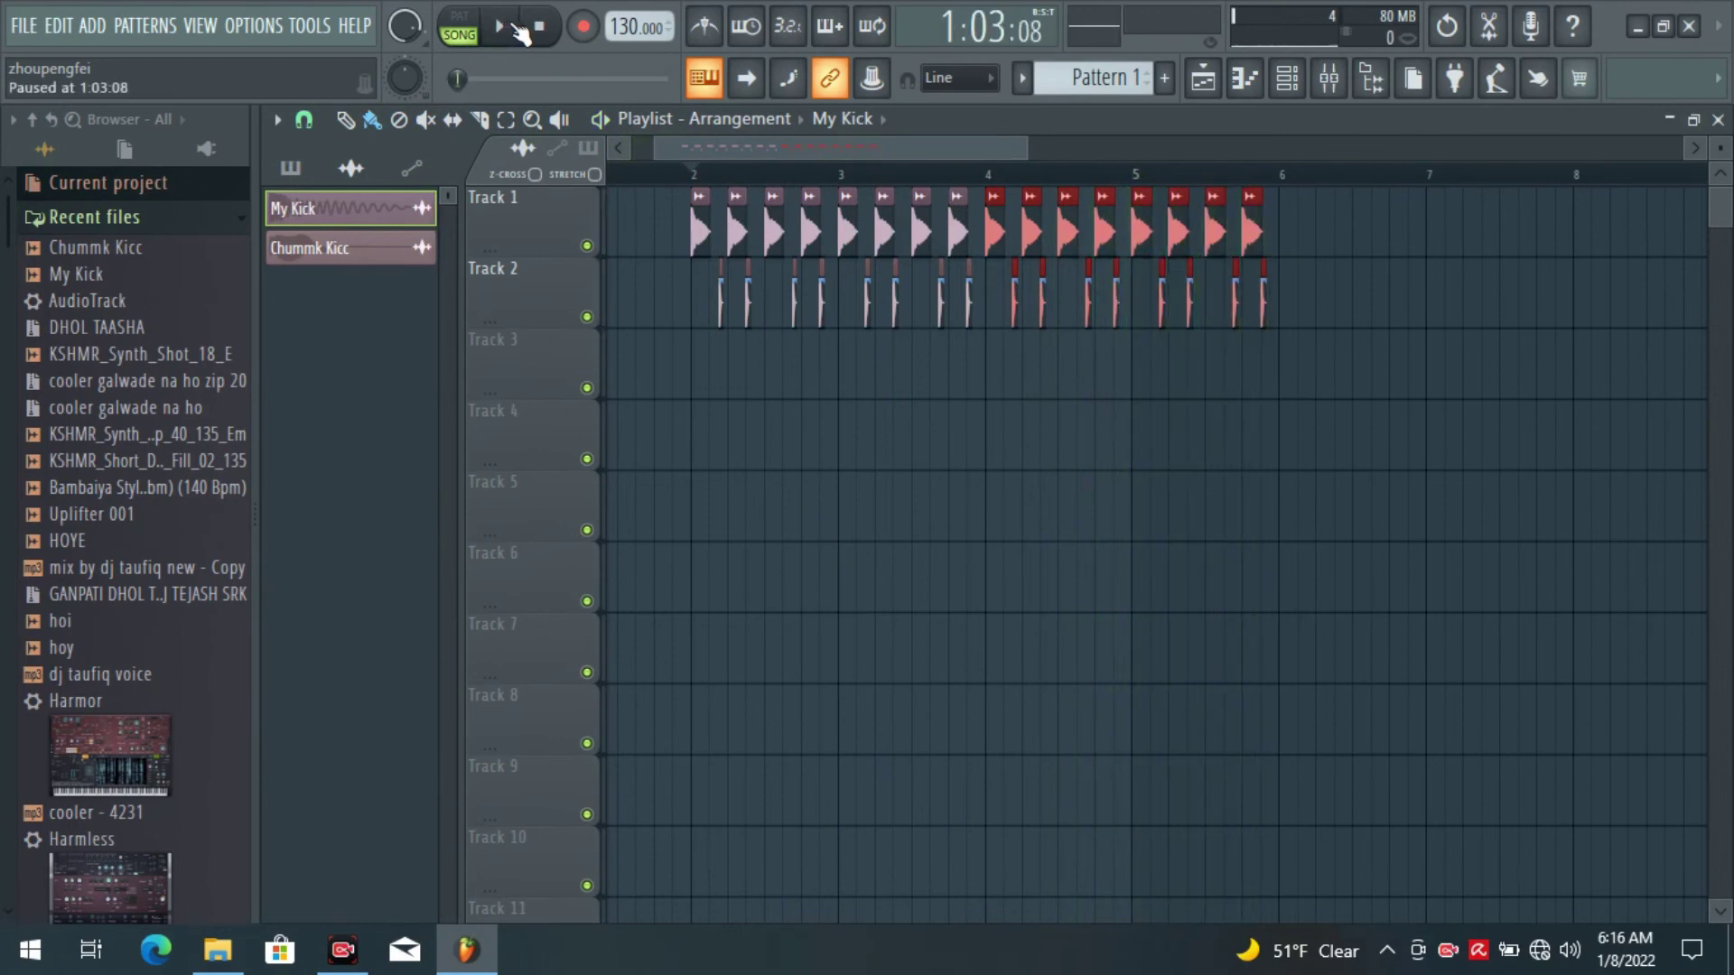
# Select all the clips of the four-bar pattern on Tracks 1 and 2 and duplicate them directly after it.
pyautogui.click(505, 121)
pyautogui.moveTo(696, 382); pyautogui.dragTo(1324, 240)
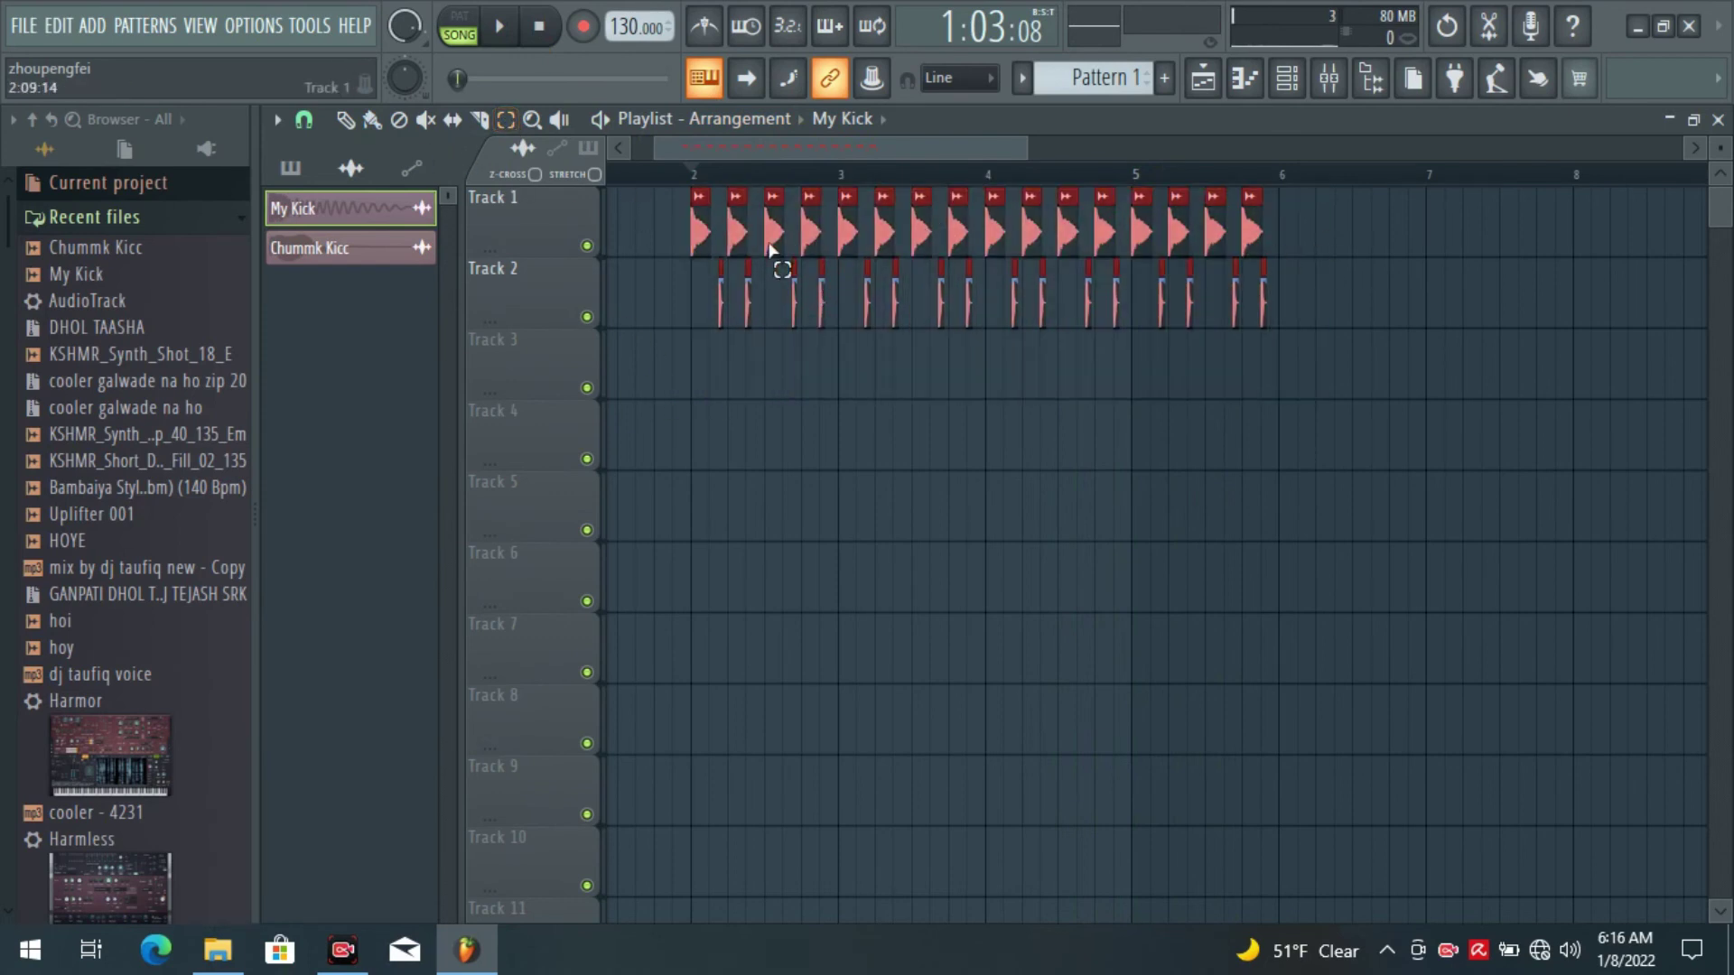
pyautogui.click(704, 366)
pyautogui.click(1309, 236)
pyautogui.hotkey('ctrl', 'b')
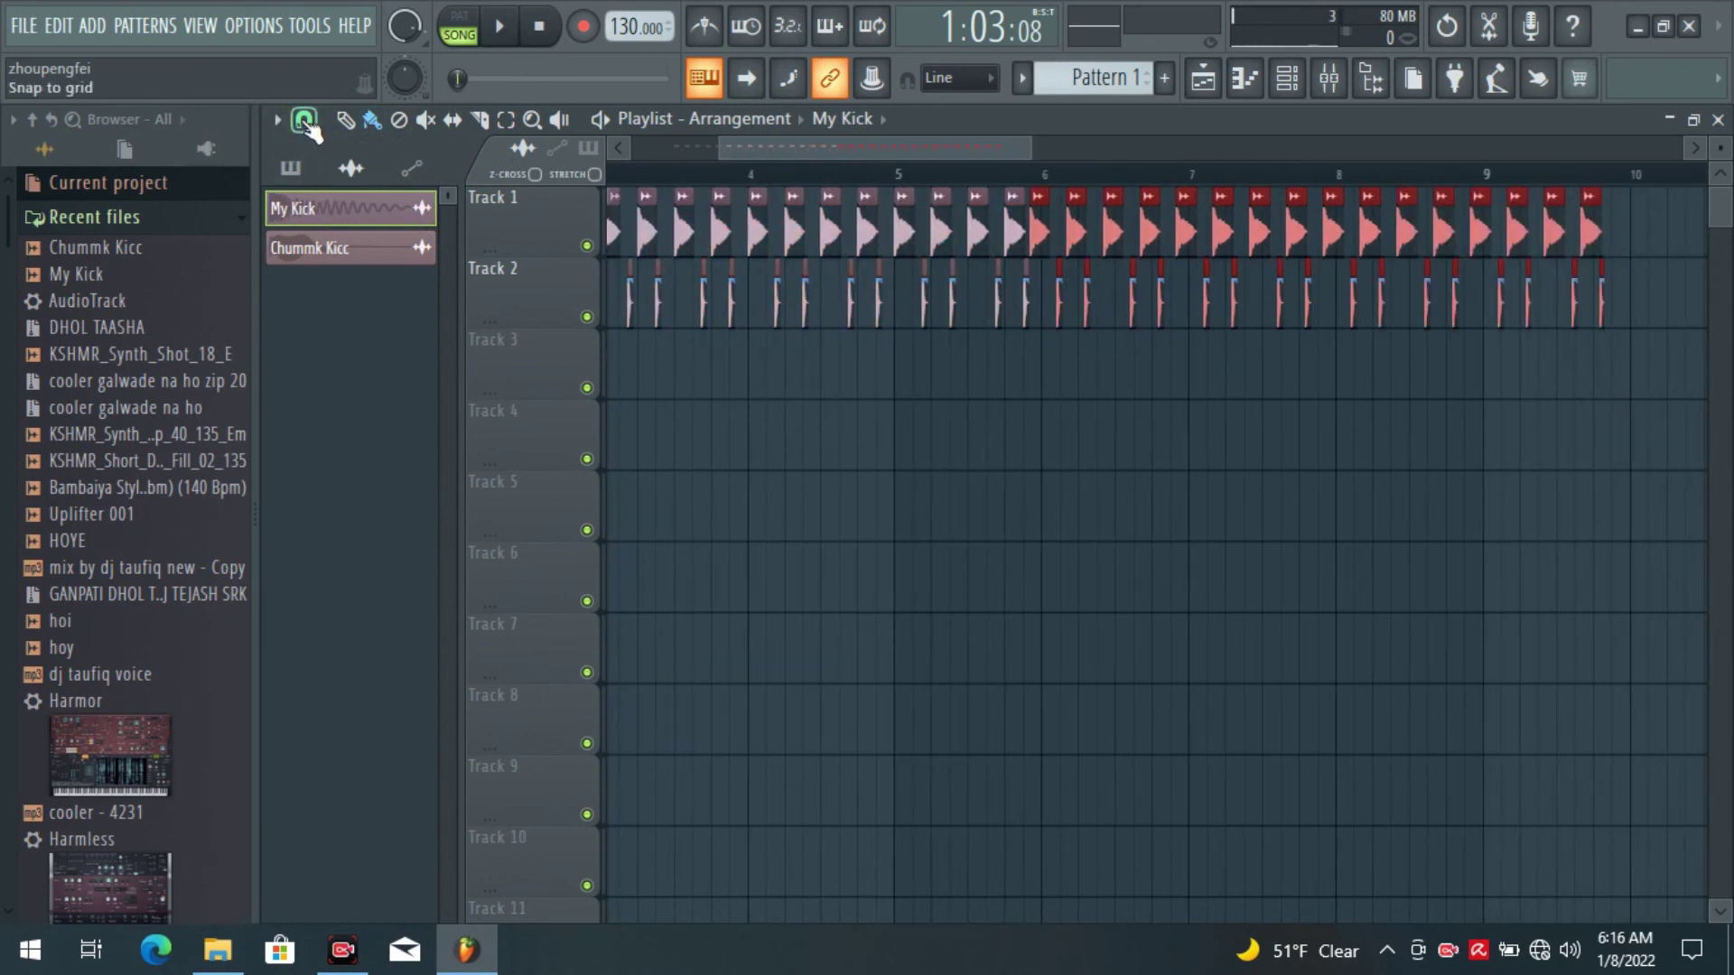
# Set the playlist's grid snap to (none) and move the new duplicated clips to begin exactly at bar 6.
pyautogui.click(304, 122)
pyautogui.click(344, 244)
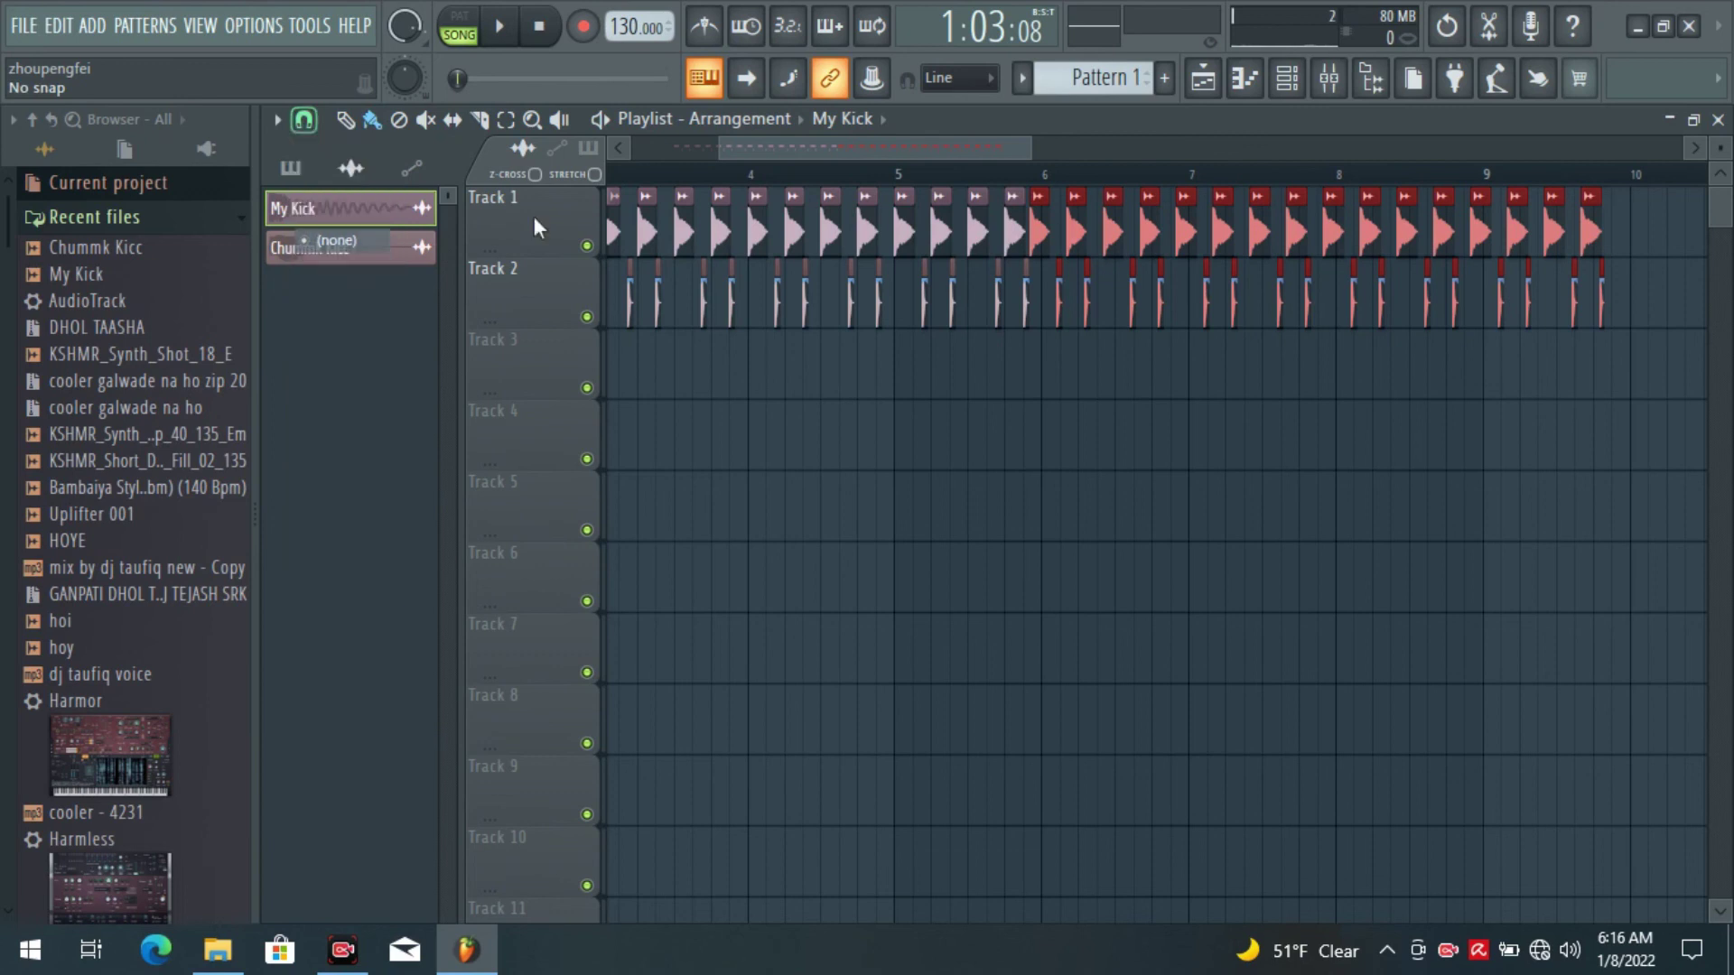
pyautogui.scroll(6, 1043, 180)
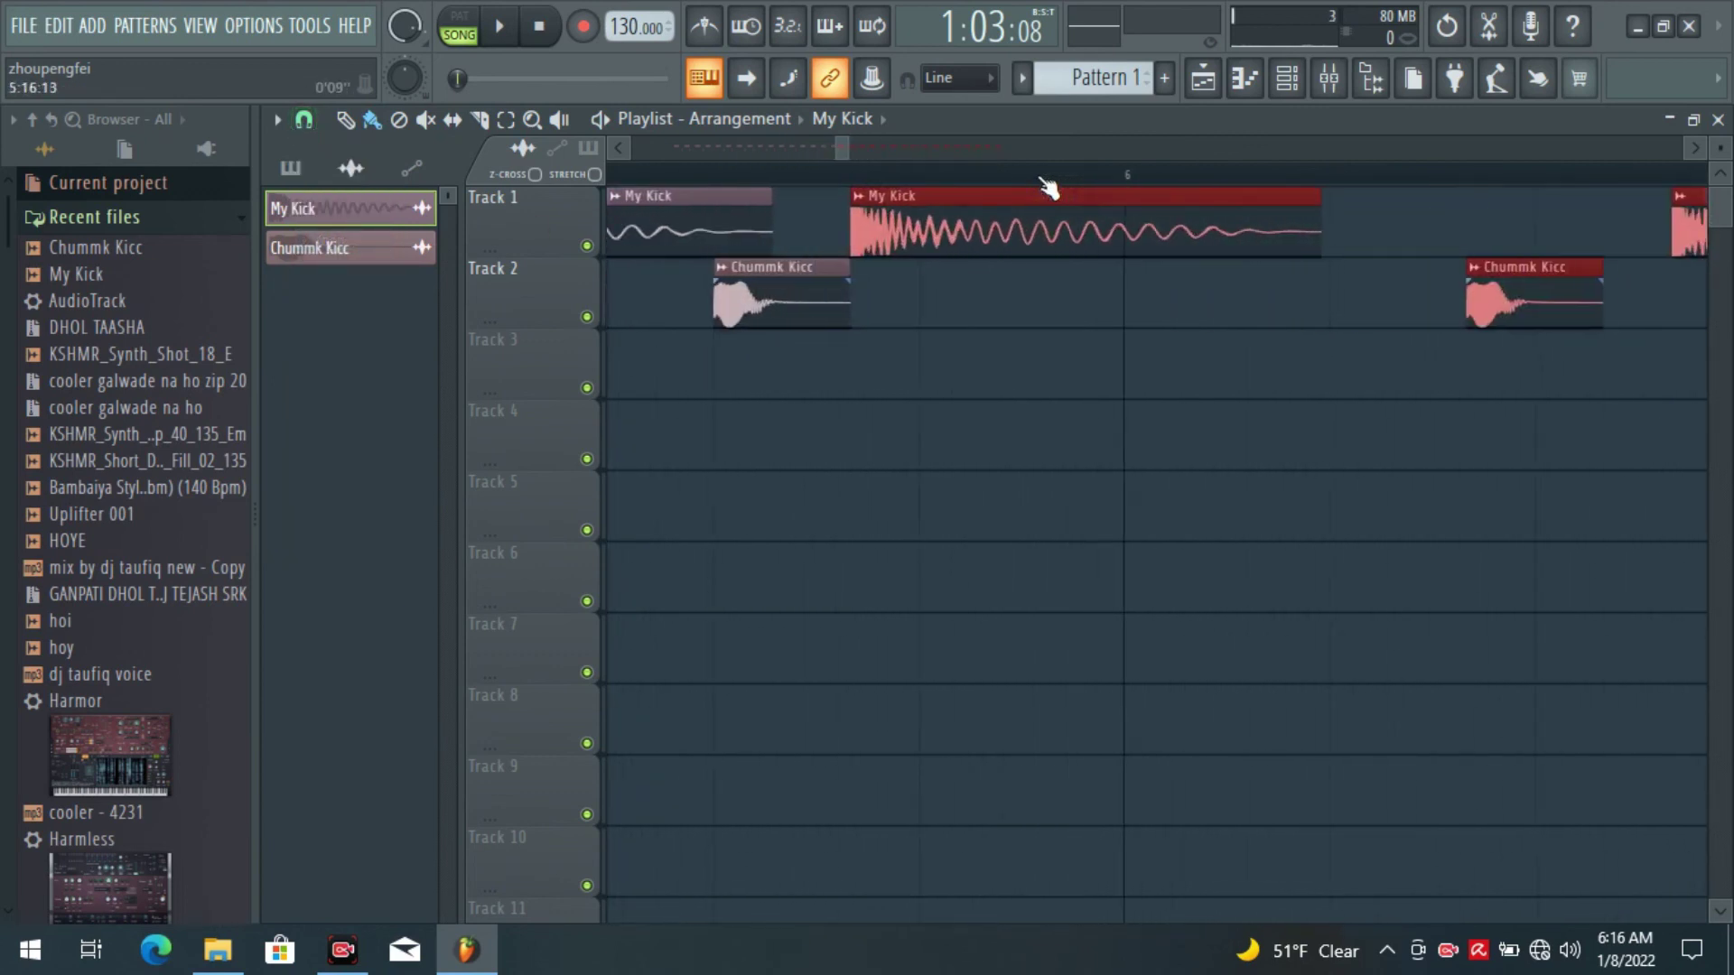
pyautogui.moveTo(851, 226); pyautogui.dragTo(1176, 223)
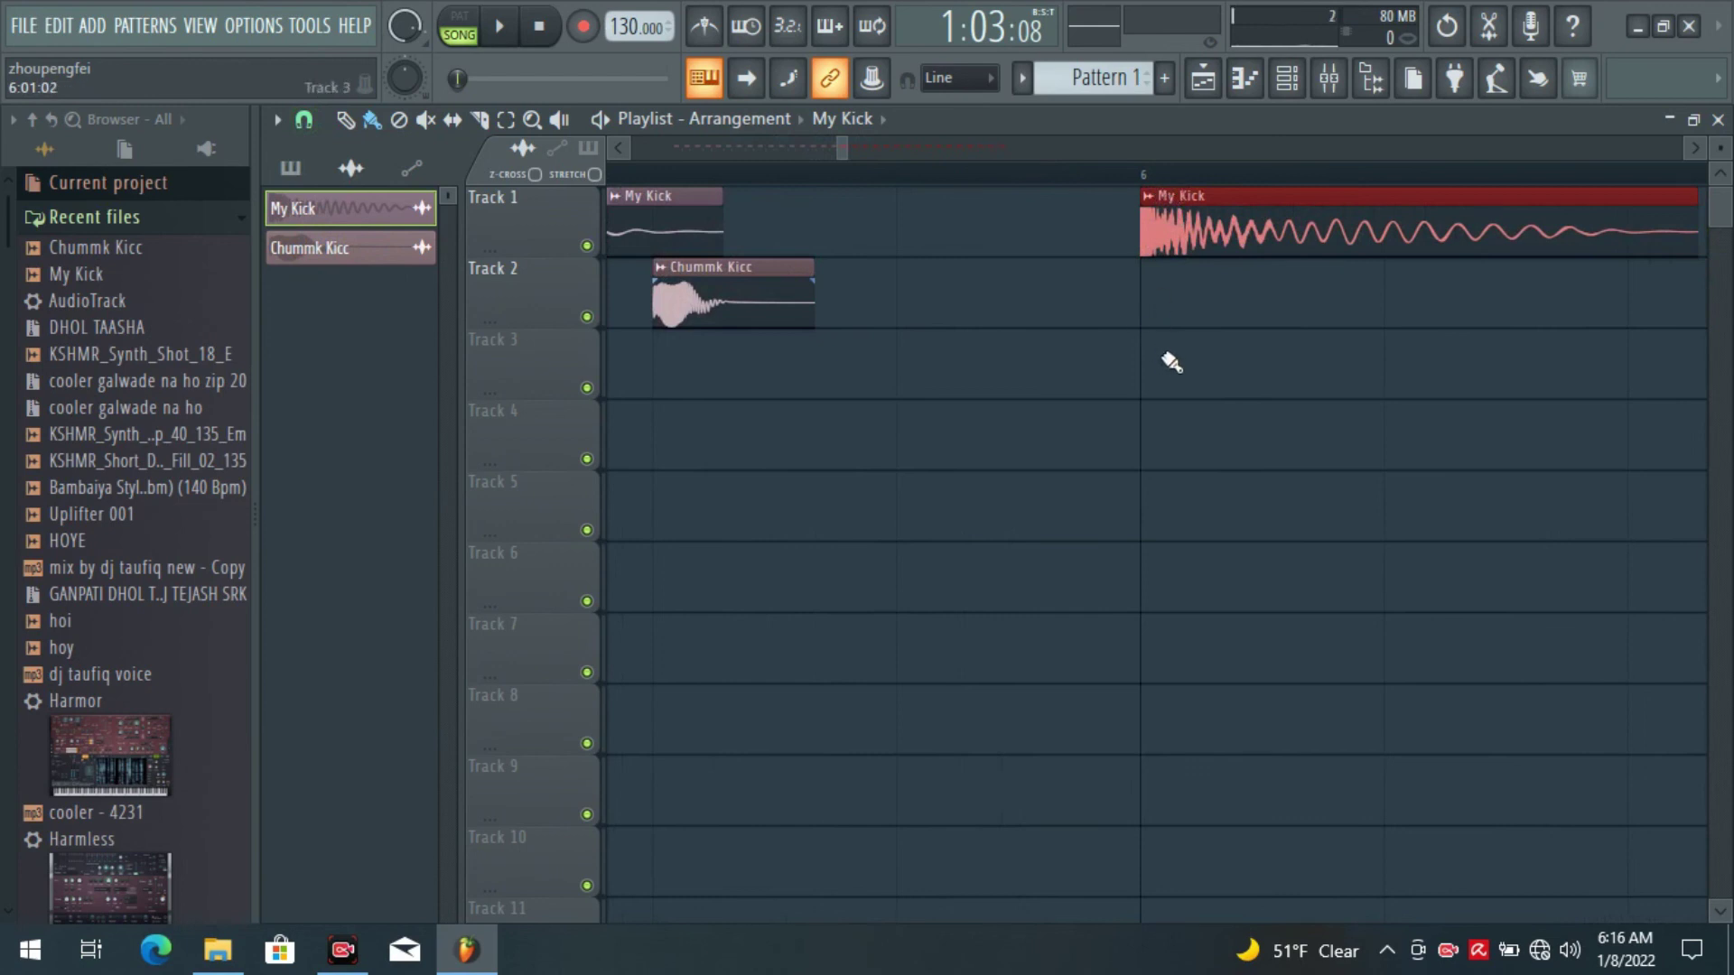
pyautogui.scroll(-5, 1162, 192)
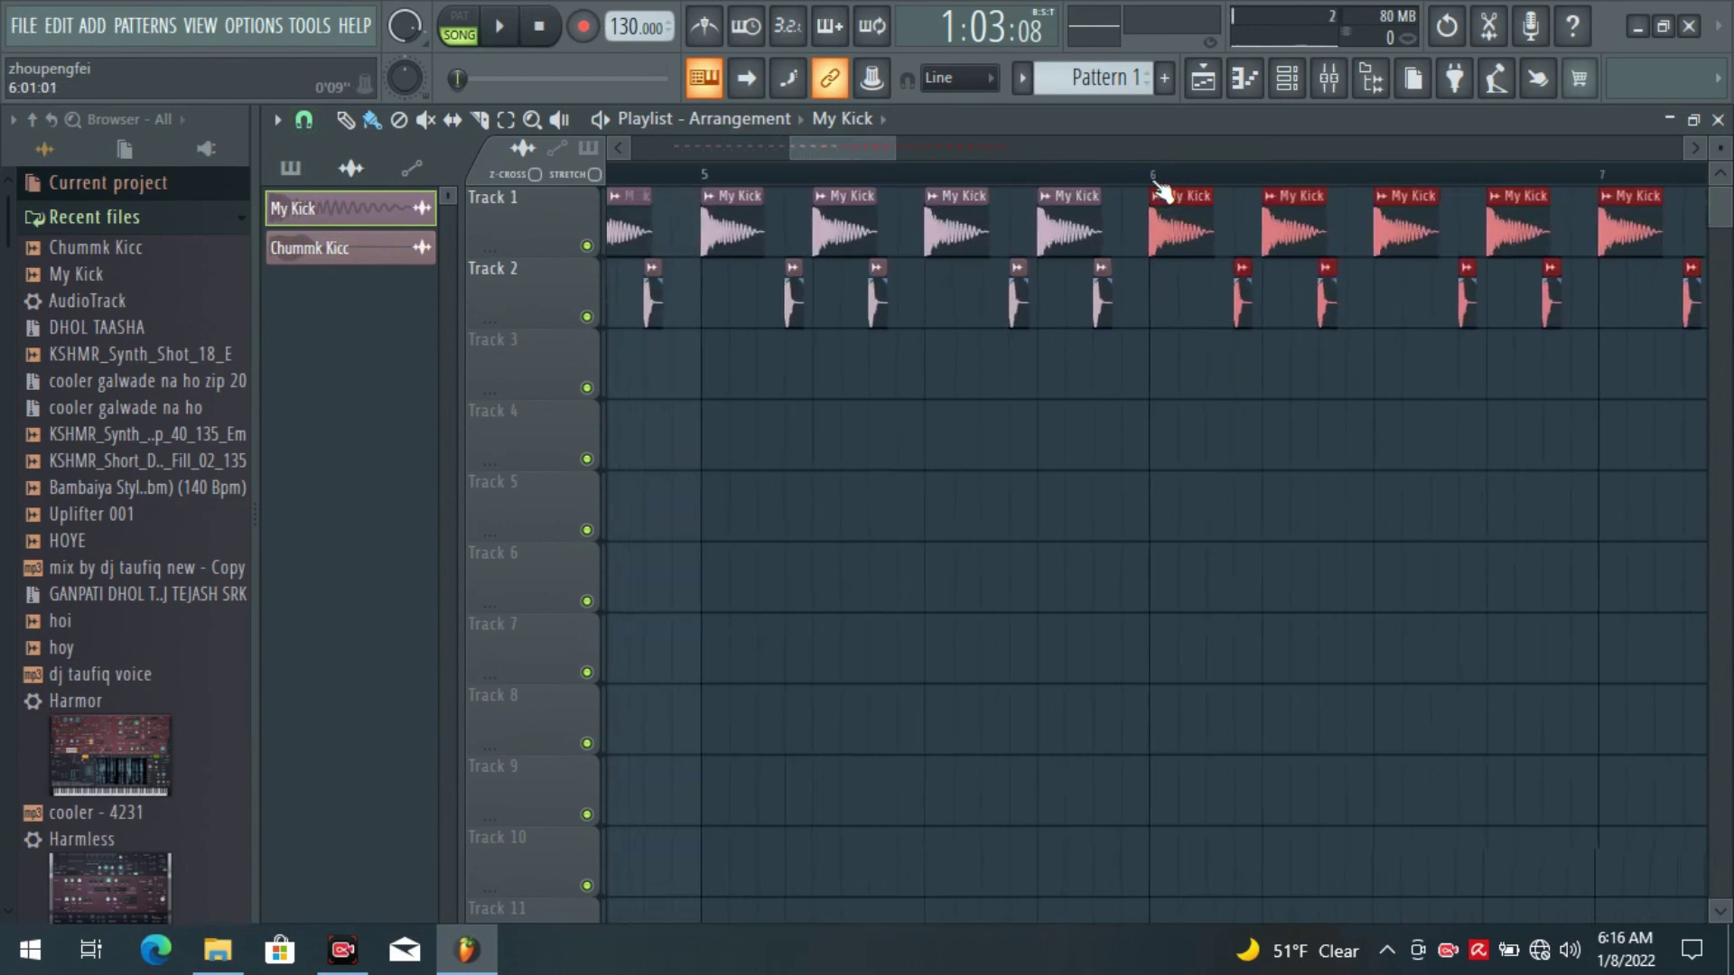
# Set the playlist's grid snap to Line.
pyautogui.scroll(-6, 1162, 191)
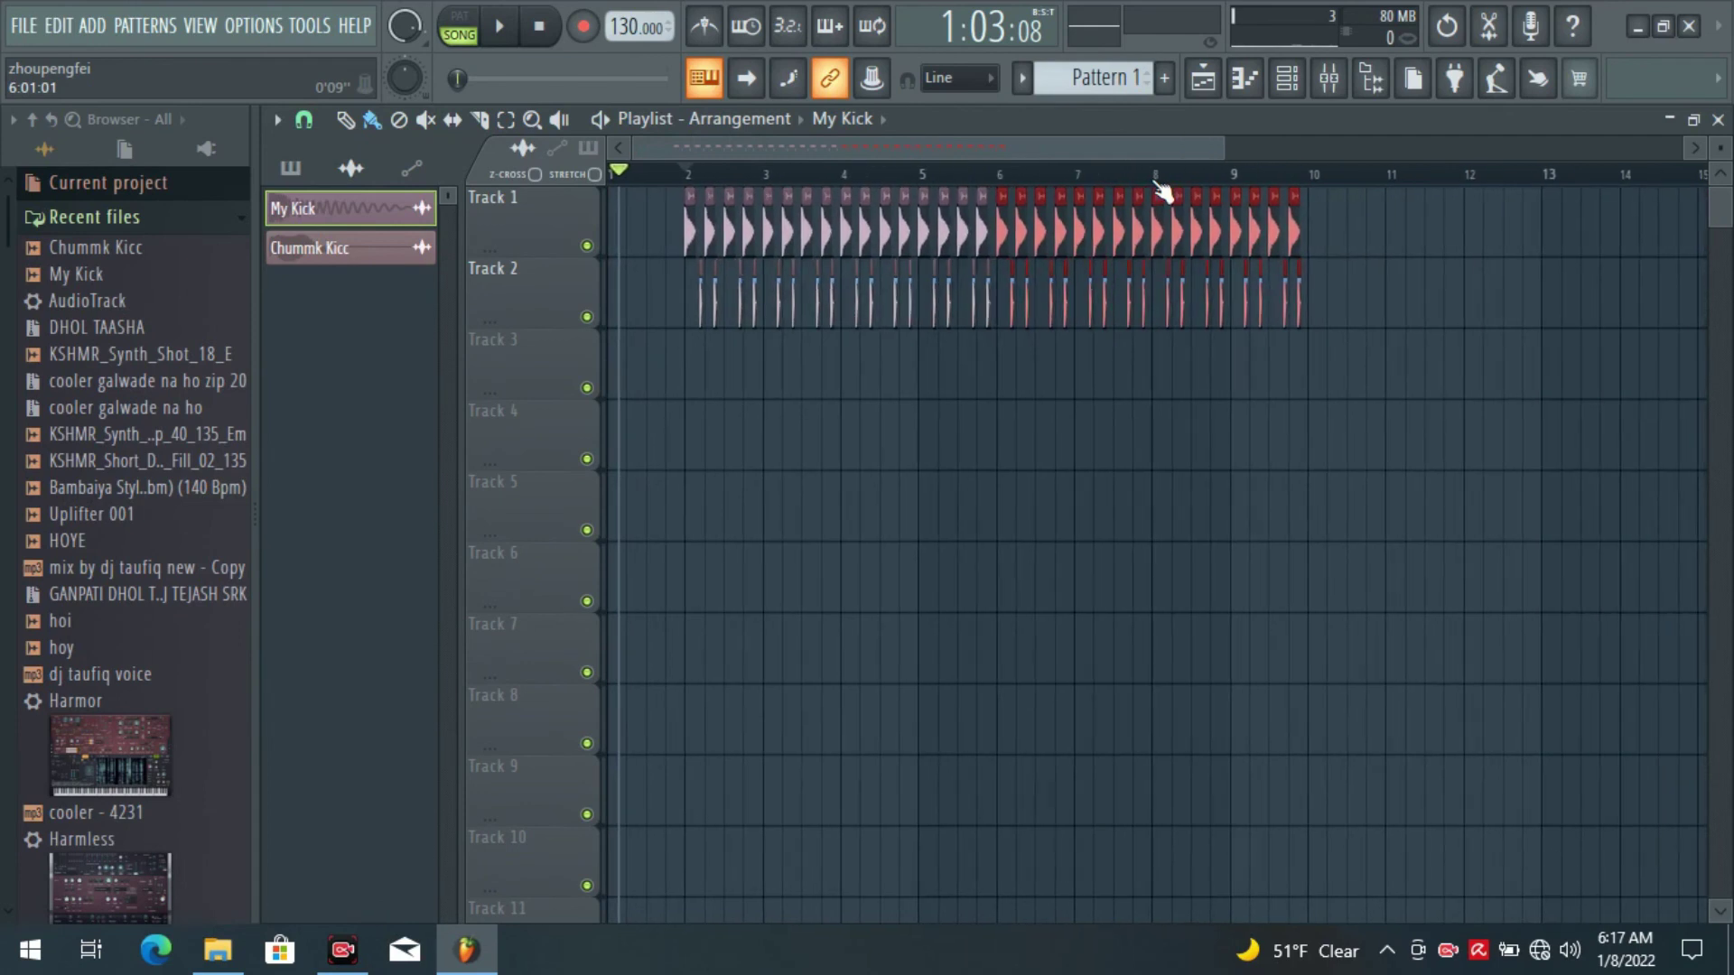
pyautogui.click(303, 118)
pyautogui.click(316, 184)
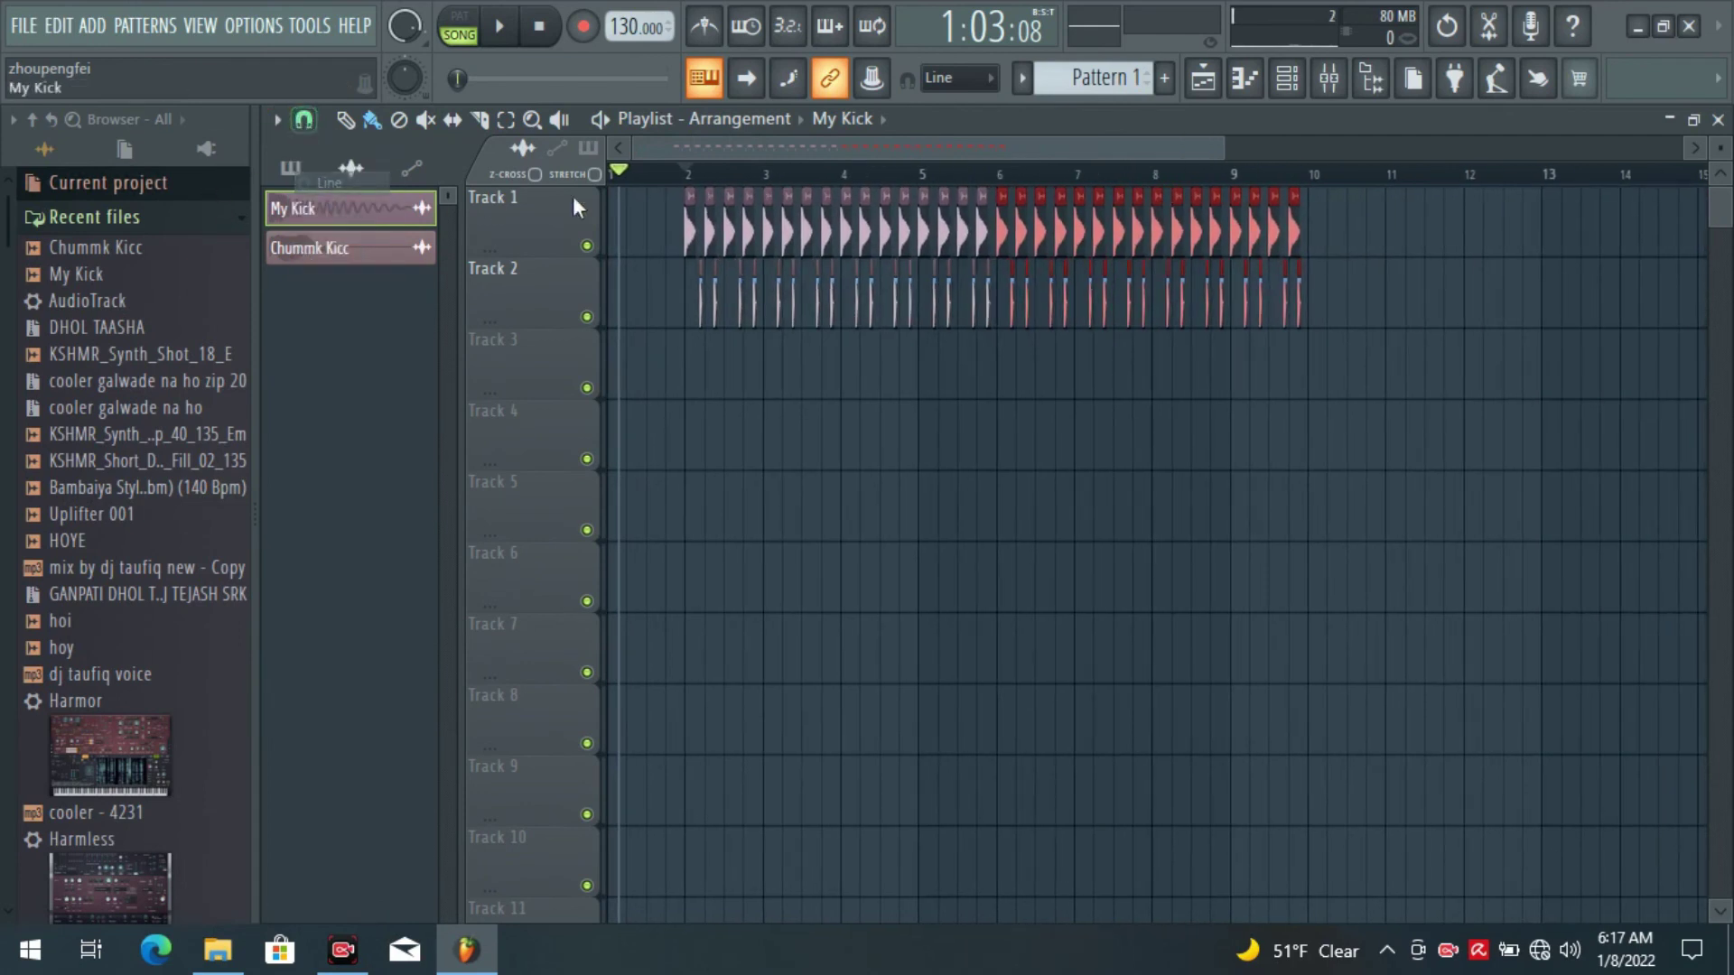